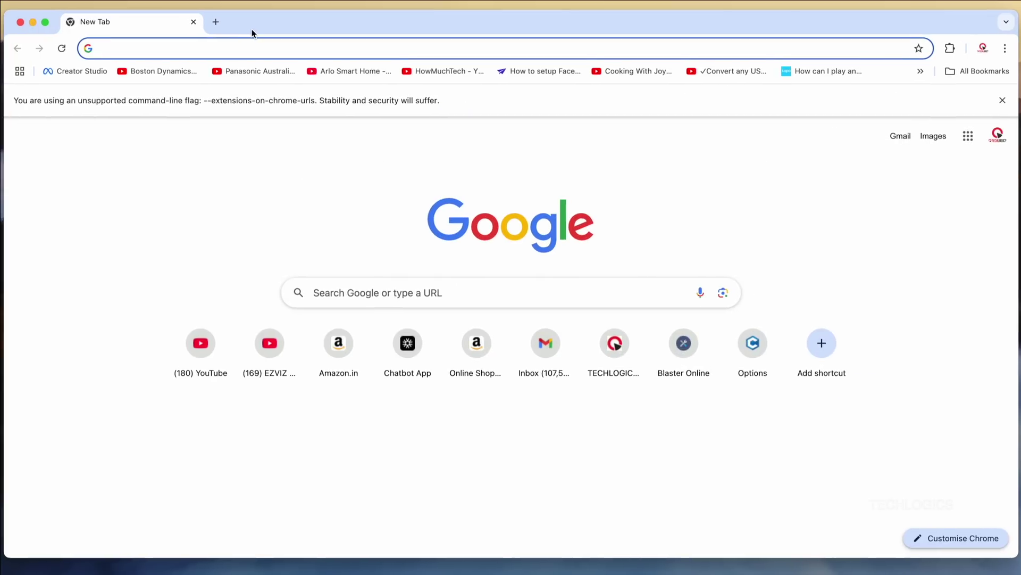
Step: Load 192.168.1.65 in Chrome to bring up the Hikvision camera login page
{"action": "type", "text": "19"}
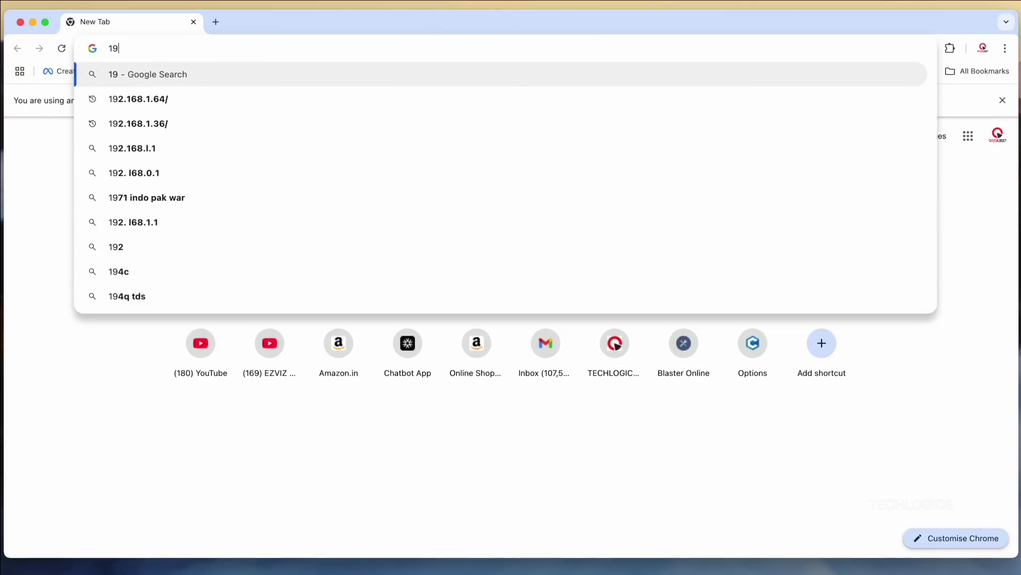
{"action": "type", "text": "2.168.1.65"}
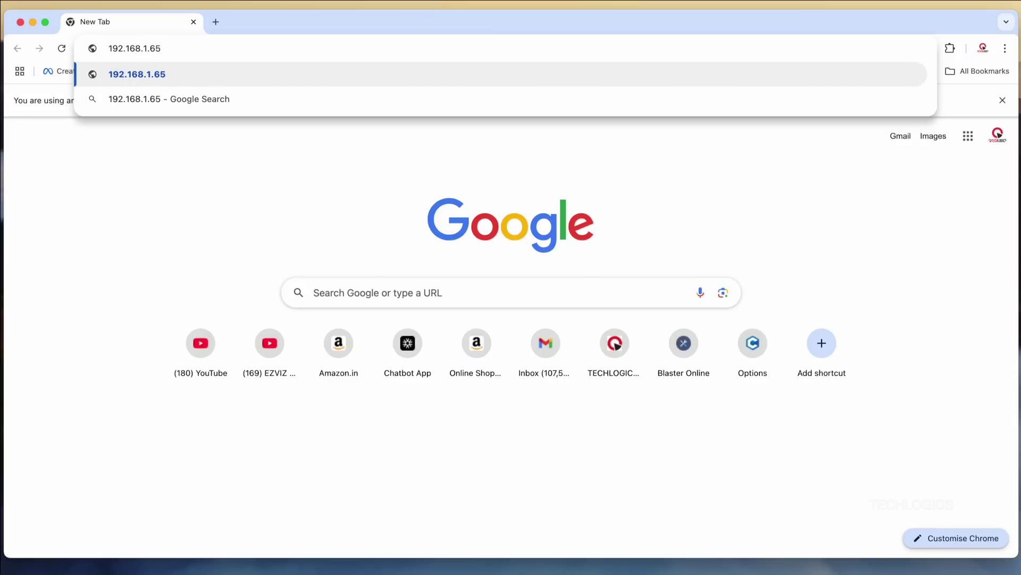
{"action": "key", "text": "Return"}
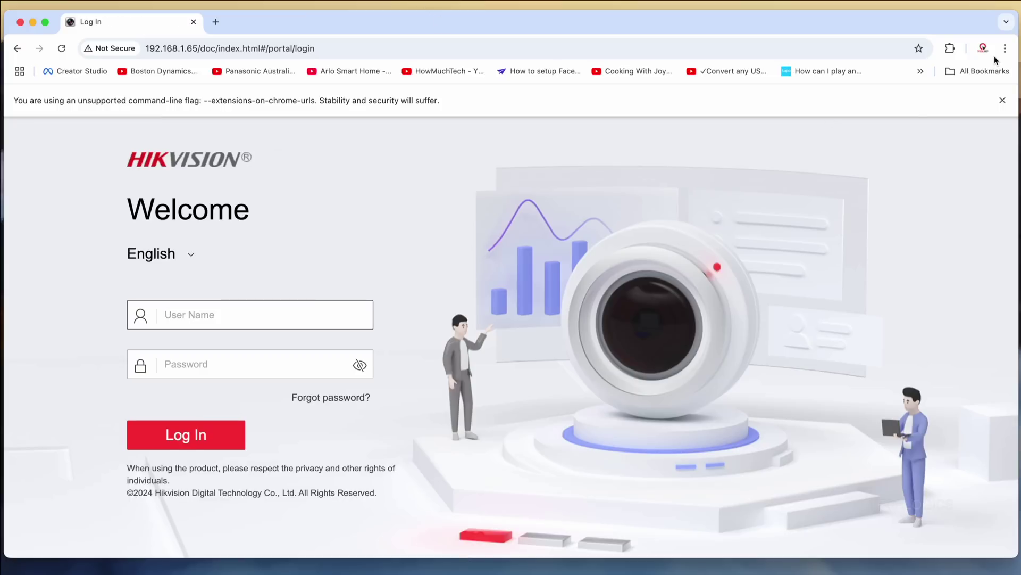
Step: Dismiss the flag warning, log in with the camera's user name and password, skip saving it, and switch the microphone On
{"action": "left_click", "coordinate": [1002, 101]}
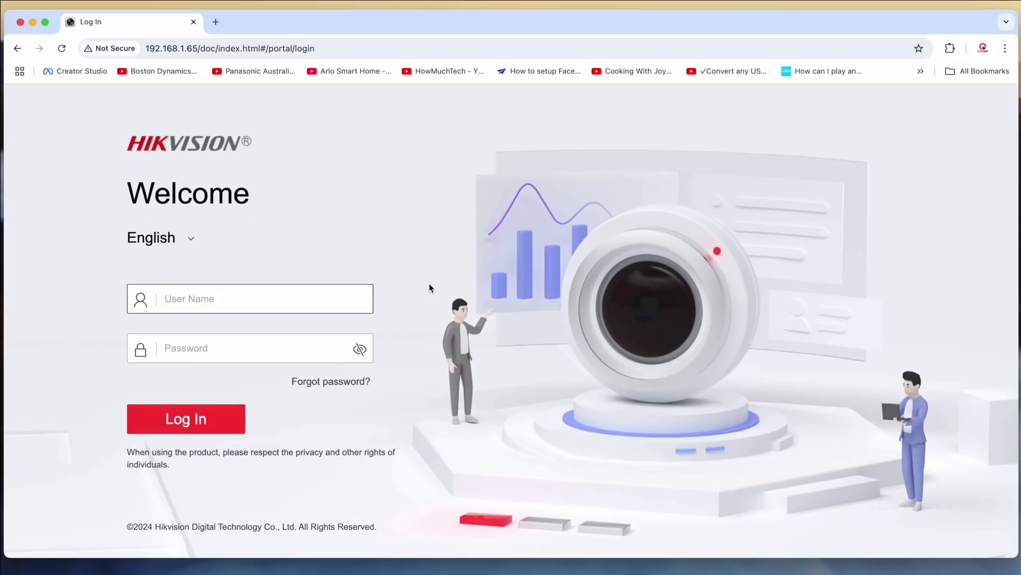
{"action": "type", "text": "admin"}
{"action": "left_click", "coordinate": [213, 348]}
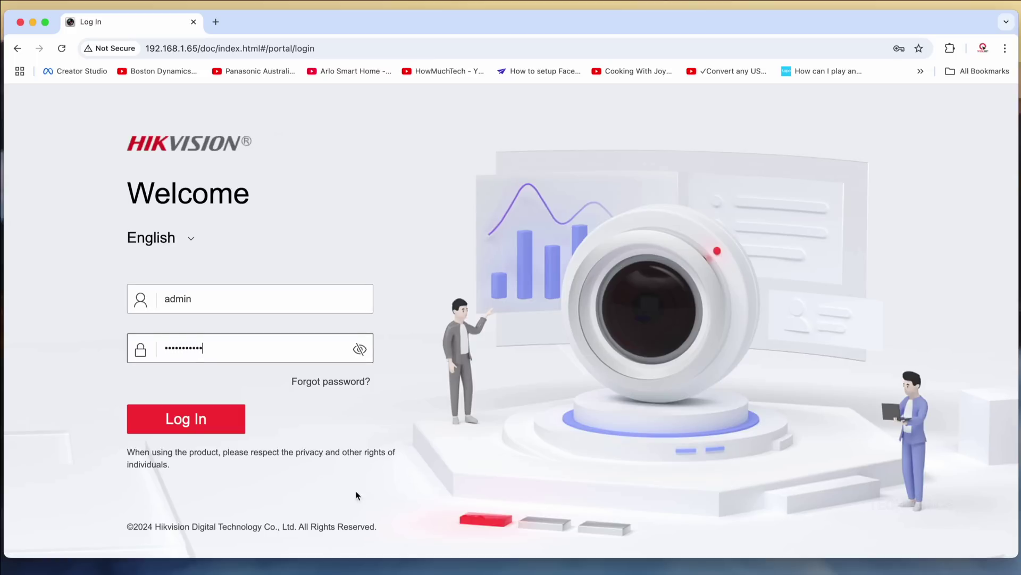
{"action": "left_click", "coordinate": [230, 420]}
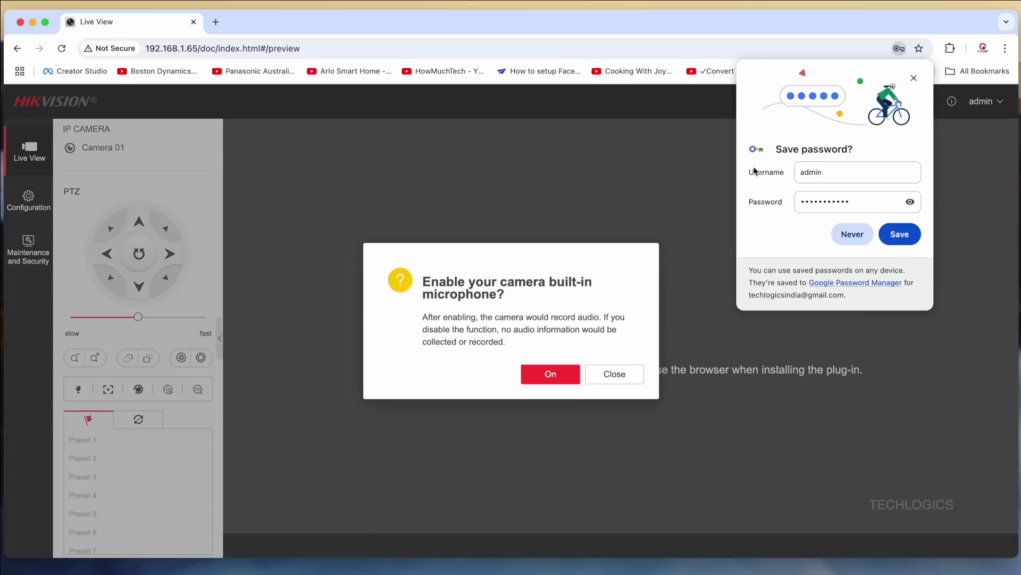
{"action": "left_click", "coordinate": [914, 79]}
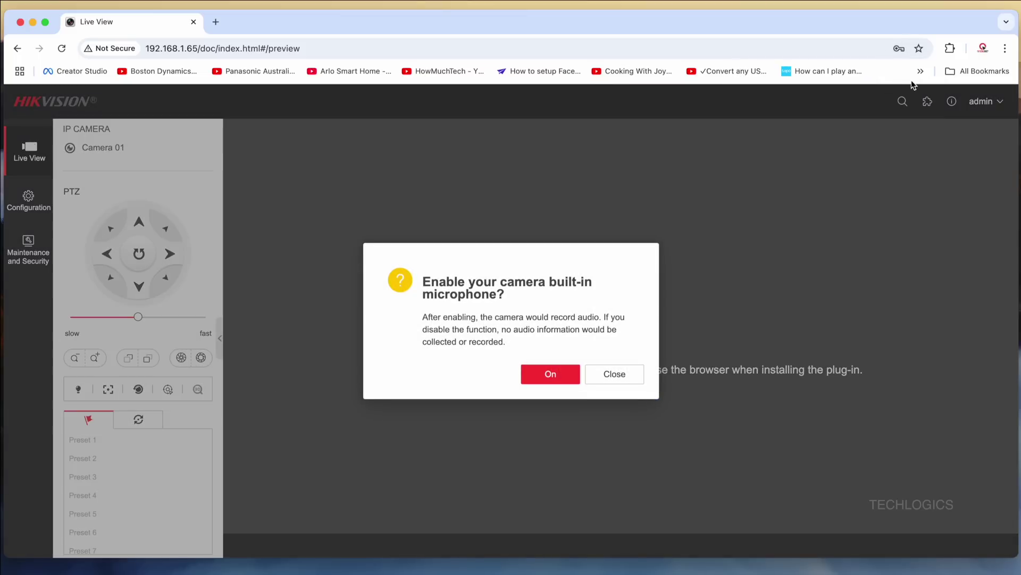
{"action": "left_click", "coordinate": [540, 378]}
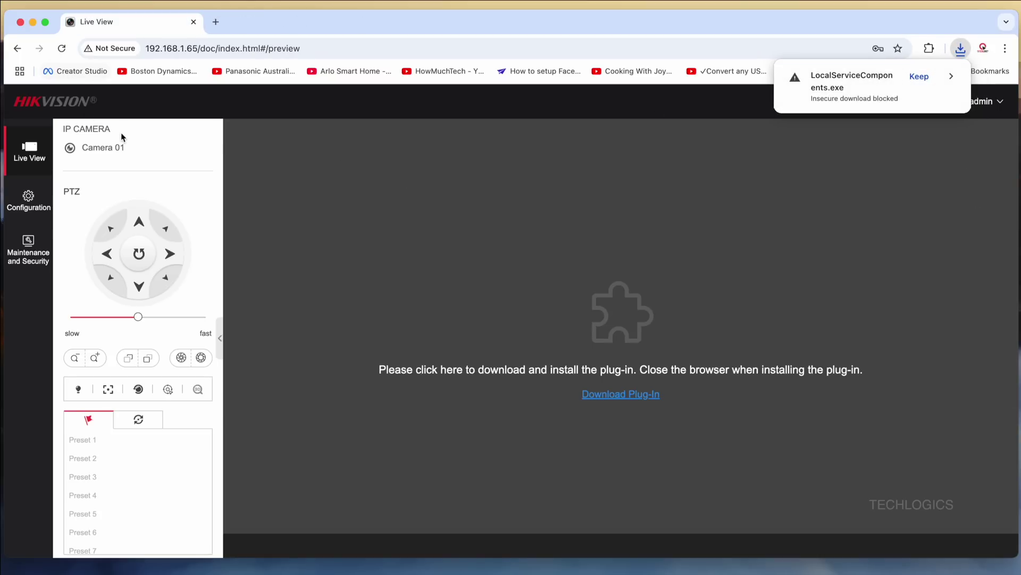
Step: In Configuration > Storage > Storage Management, select the uninitialized 59.48GB disk 1 and request a format
{"action": "left_click", "coordinate": [30, 205]}
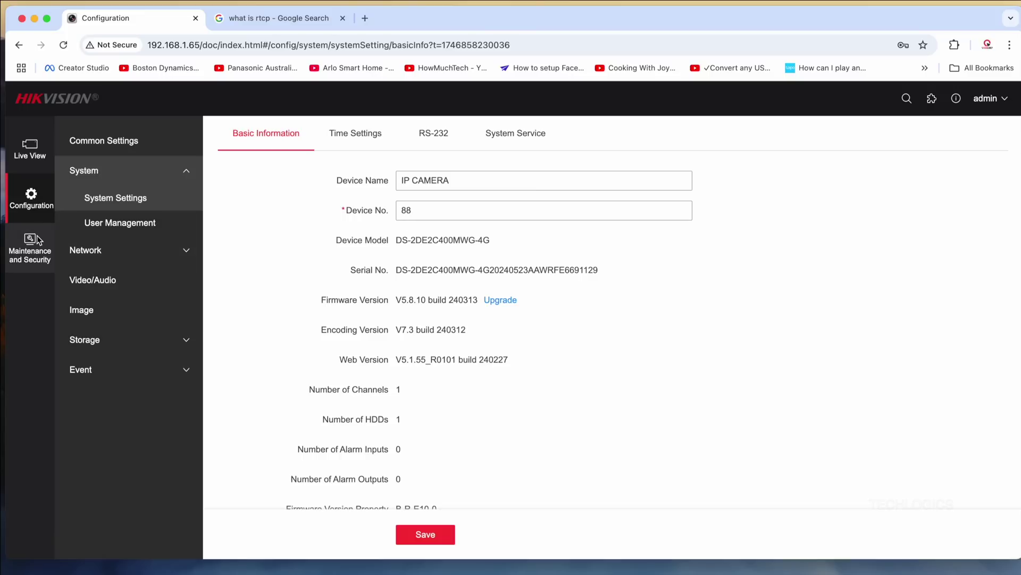
{"action": "left_click", "coordinate": [104, 343]}
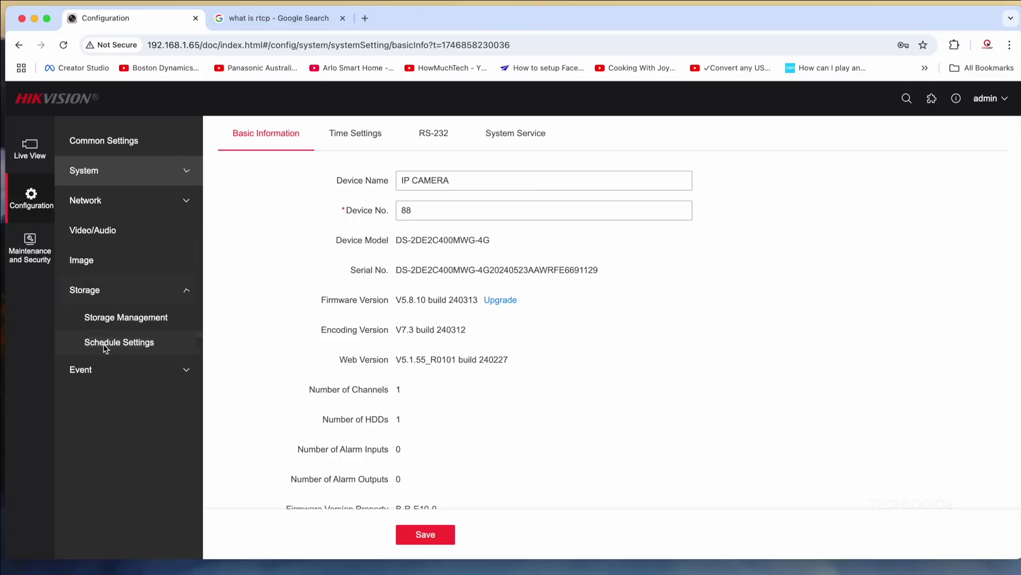
{"action": "left_click", "coordinate": [133, 318]}
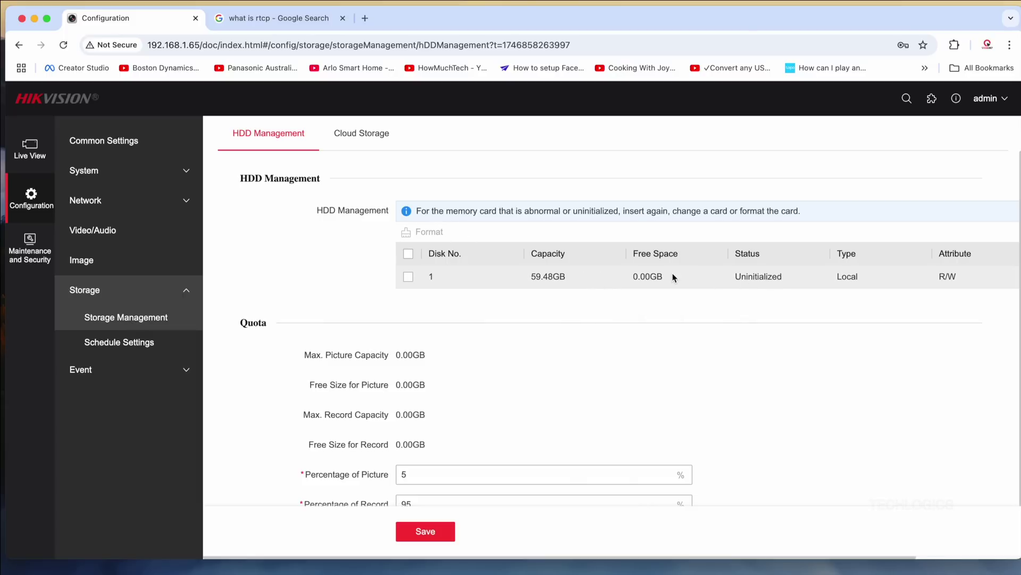
{"action": "scroll", "coordinate": [671, 275], "scroll_direction": "right", "scroll_amount": 5}
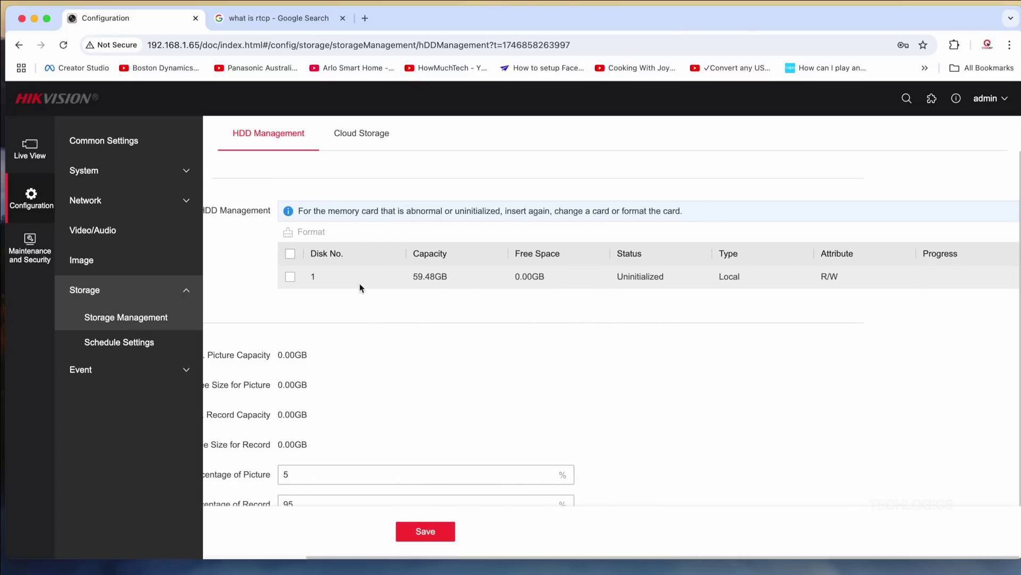
{"action": "scroll", "coordinate": [360, 287], "scroll_direction": "left", "scroll_amount": 5}
{"action": "left_click", "coordinate": [408, 277]}
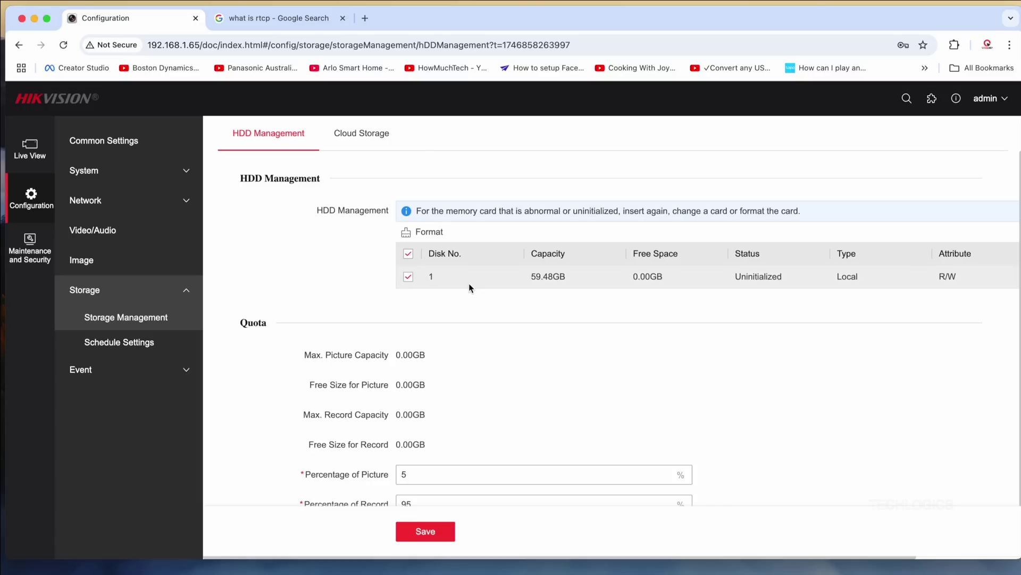
{"action": "left_click", "coordinate": [429, 232]}
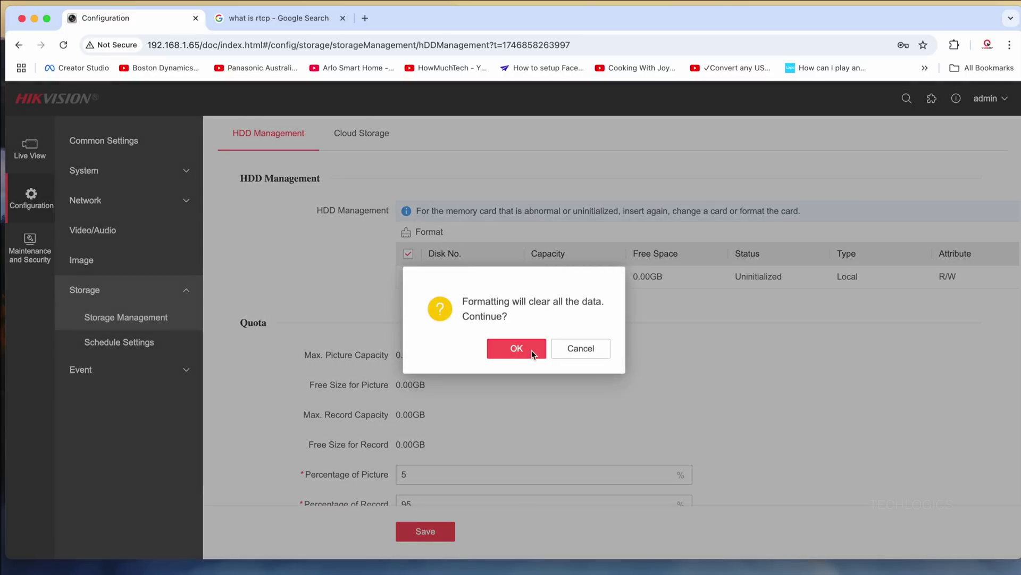
Step: Confirm the format so disk 1 reads Normal with 58.75GB free
{"action": "left_click", "coordinate": [531, 350]}
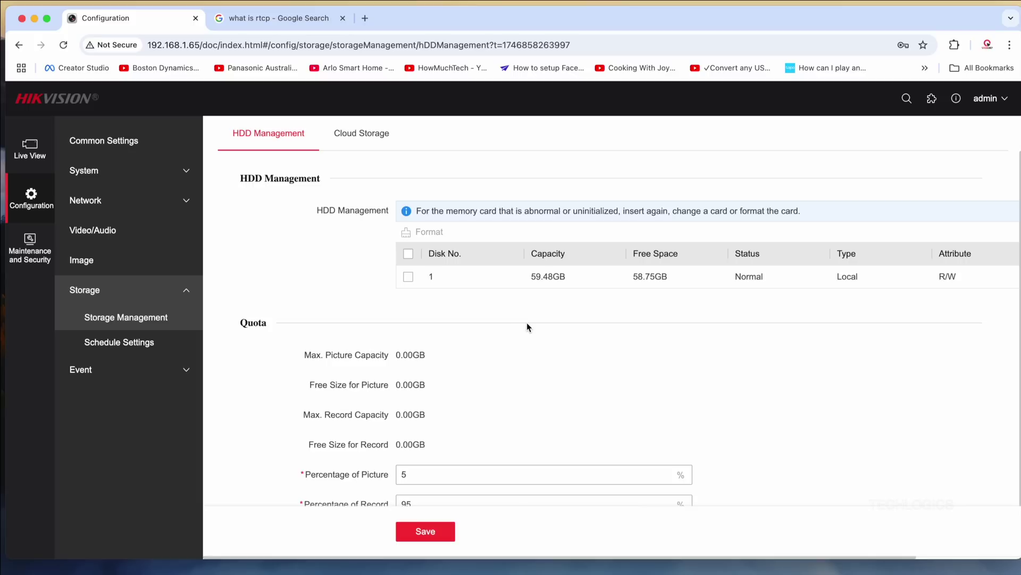
{"action": "scroll", "coordinate": [595, 266], "scroll_direction": "right", "scroll_amount": 2}
{"action": "scroll", "coordinate": [595, 266], "scroll_direction": "right", "scroll_amount": 1}
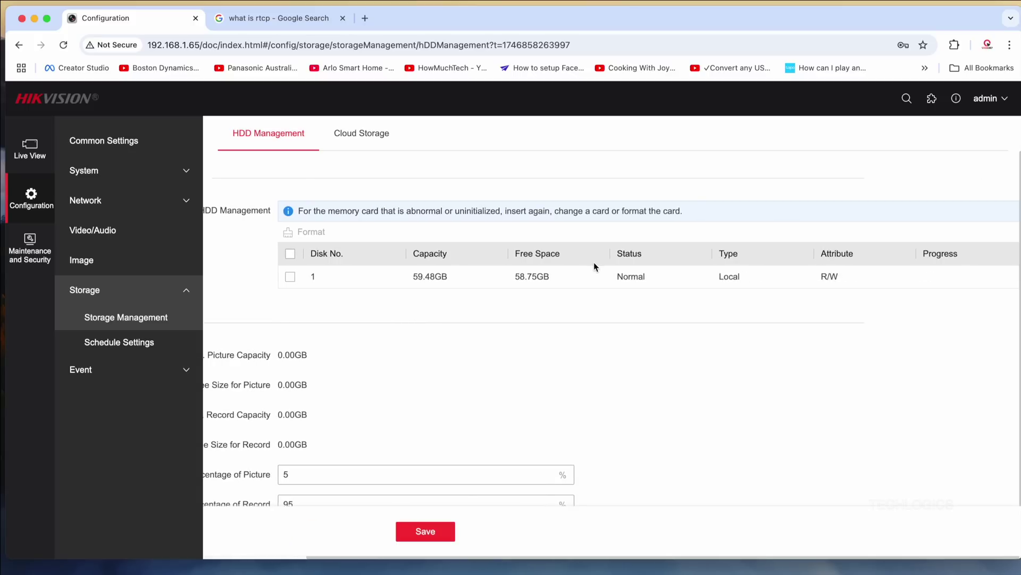
{"action": "scroll", "coordinate": [594, 266], "scroll_direction": "left", "scroll_amount": 3}
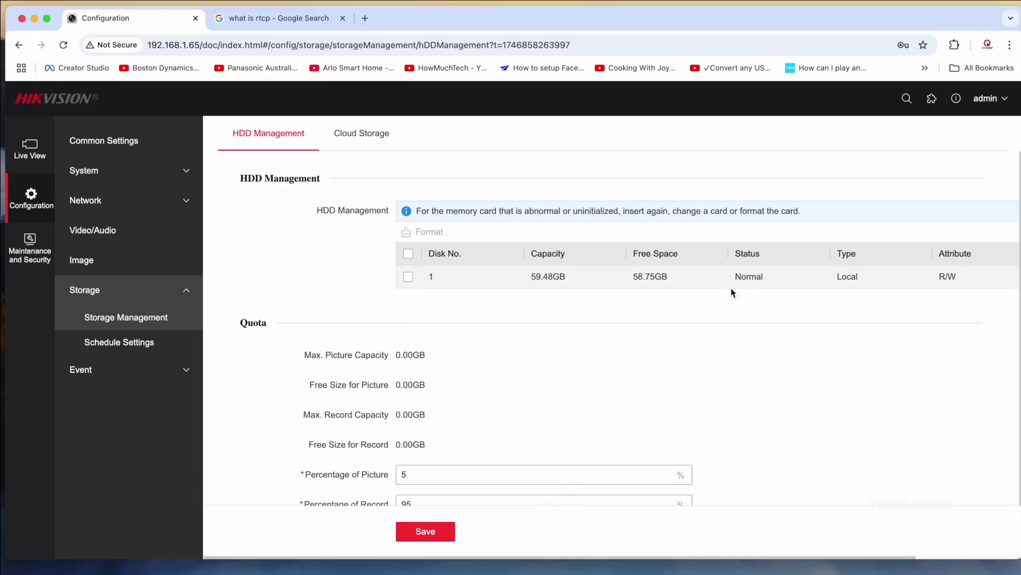
{"action": "scroll", "coordinate": [806, 276], "scroll_direction": "right", "scroll_amount": 3}
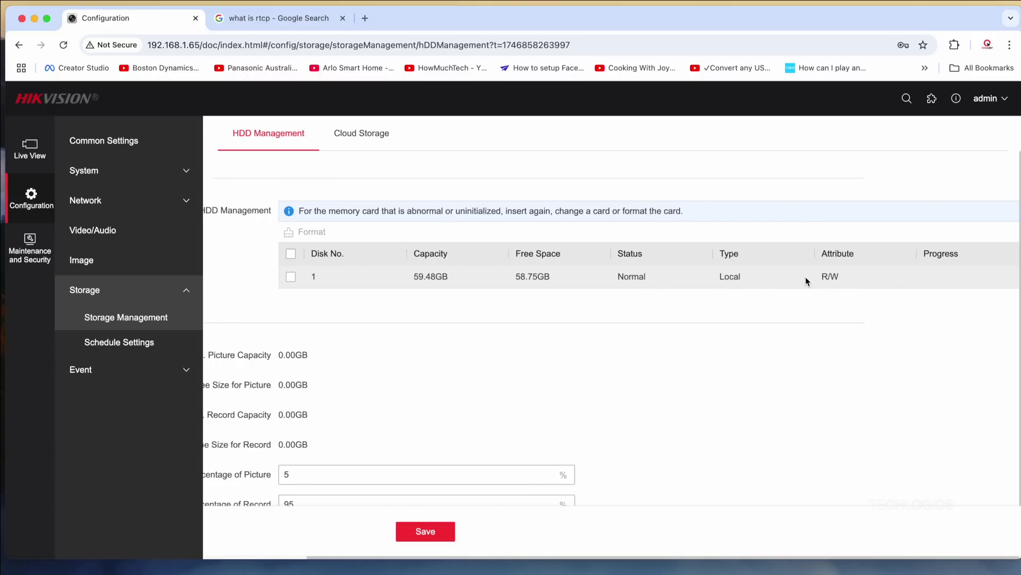
{"action": "scroll", "coordinate": [805, 277], "scroll_direction": "left", "scroll_amount": 3}
{"action": "scroll", "coordinate": [749, 273], "scroll_direction": "down", "scroll_amount": 1}
{"action": "scroll", "coordinate": [749, 273], "scroll_direction": "up", "scroll_amount": 1}
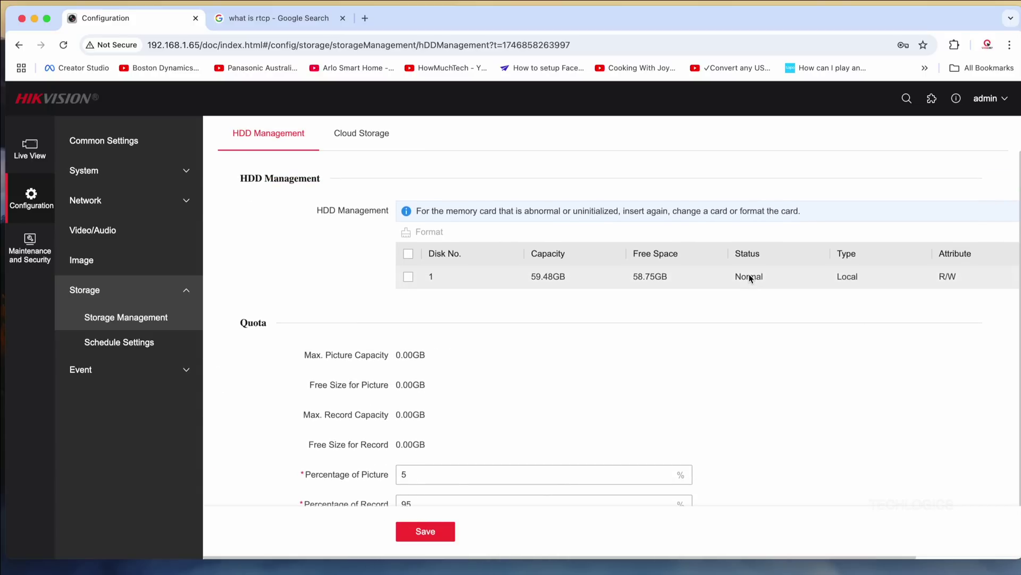
{"action": "scroll", "coordinate": [749, 275], "scroll_direction": "down", "scroll_amount": 1}
{"action": "scroll", "coordinate": [726, 279], "scroll_direction": "up", "scroll_amount": 1}
{"action": "scroll", "coordinate": [620, 274], "scroll_direction": "right", "scroll_amount": 3}
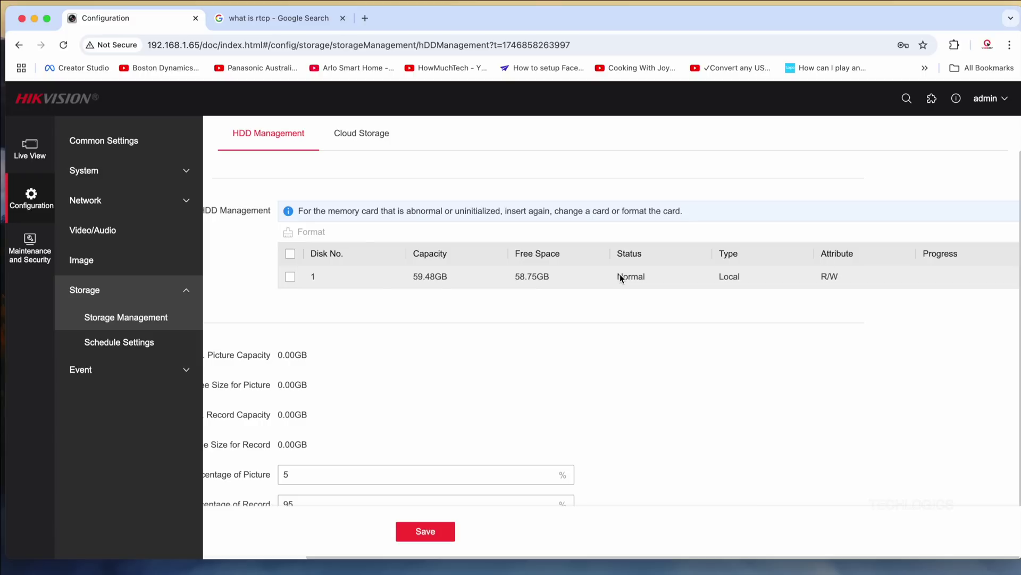
{"action": "scroll", "coordinate": [620, 273], "scroll_direction": "left", "scroll_amount": 3}
{"action": "scroll", "coordinate": [593, 277], "scroll_direction": "down", "scroll_amount": 1}
{"action": "scroll", "coordinate": [594, 278], "scroll_direction": "up", "scroll_amount": 1}
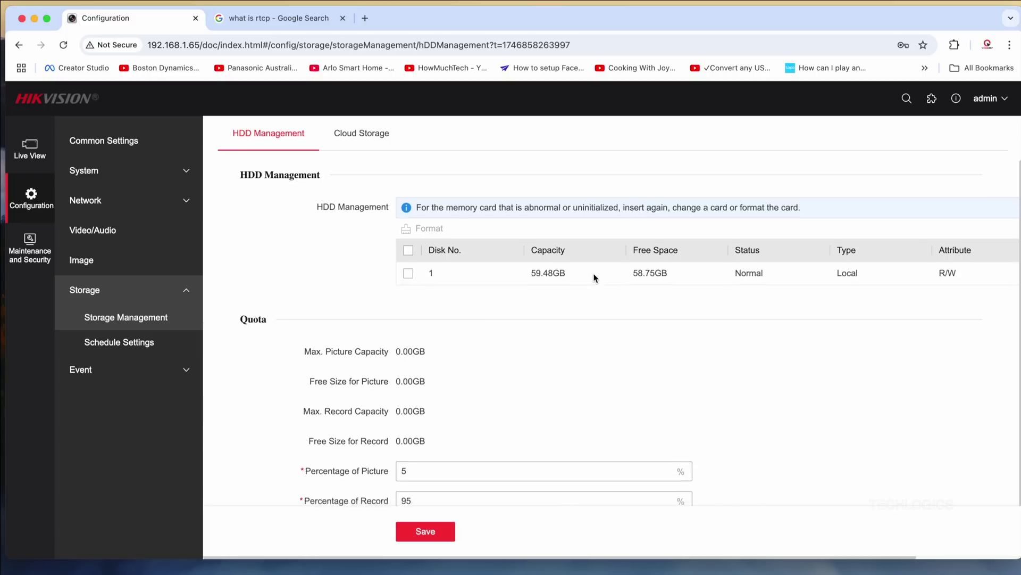
{"action": "scroll", "coordinate": [593, 278], "scroll_direction": "down", "scroll_amount": 1}
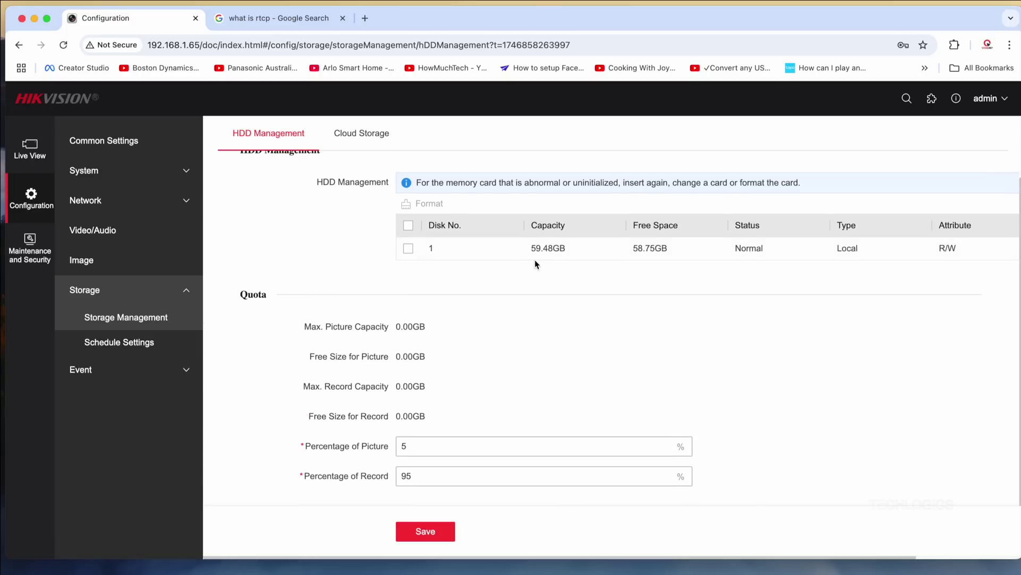
{"action": "scroll", "coordinate": [668, 264], "scroll_direction": "right", "scroll_amount": 3}
{"action": "scroll", "coordinate": [632, 264], "scroll_direction": "left", "scroll_amount": 3}
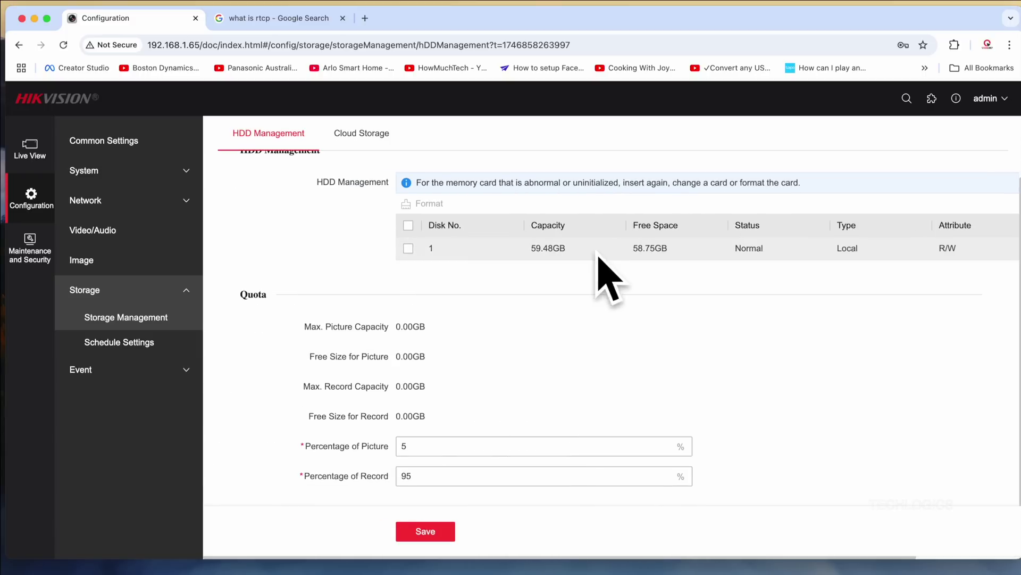
{"action": "scroll", "coordinate": [596, 254], "scroll_direction": "up", "scroll_amount": 1}
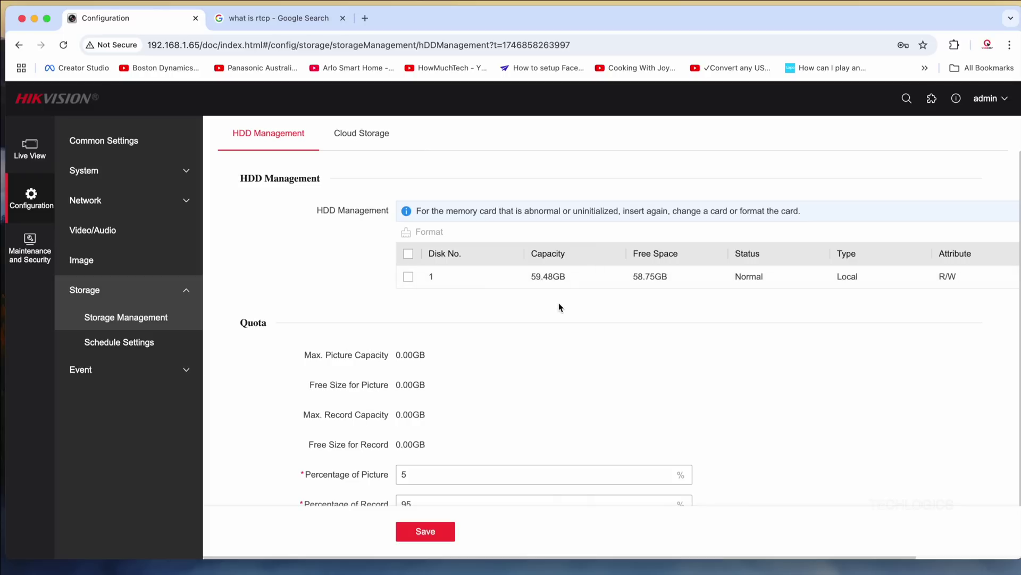
{"action": "scroll", "coordinate": [771, 302], "scroll_direction": "right", "scroll_amount": 2}
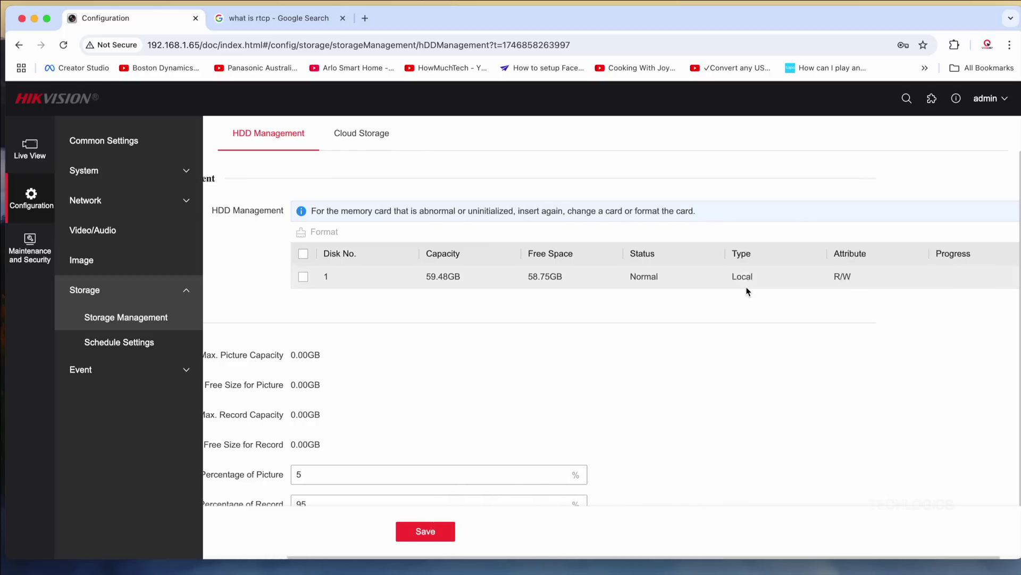
{"action": "scroll", "coordinate": [486, 340], "scroll_direction": "left", "scroll_amount": 2}
{"action": "scroll", "coordinate": [495, 334], "scroll_direction": "down", "scroll_amount": 1}
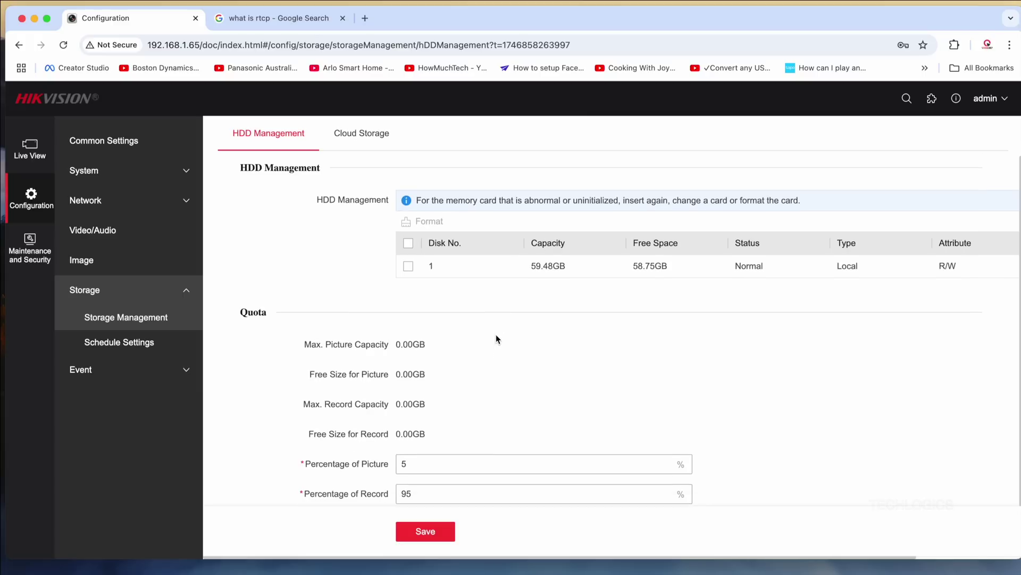
{"action": "scroll", "coordinate": [495, 335], "scroll_direction": "up", "scroll_amount": 1}
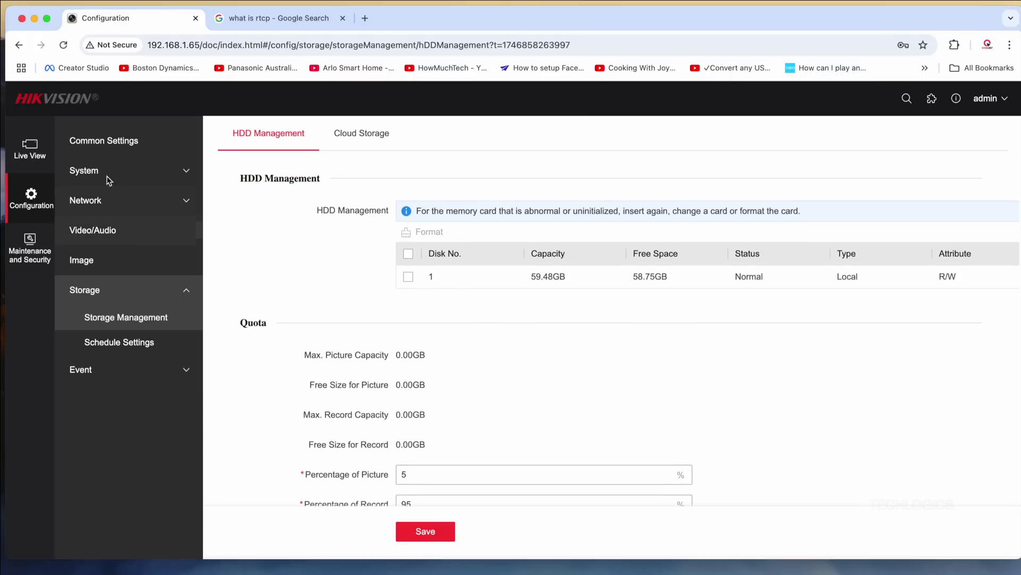
Step: Go to Storage > Schedule Settings to reach the Record Schedule page
{"action": "left_click", "coordinate": [121, 356]}
{"action": "left_click", "coordinate": [111, 298]}
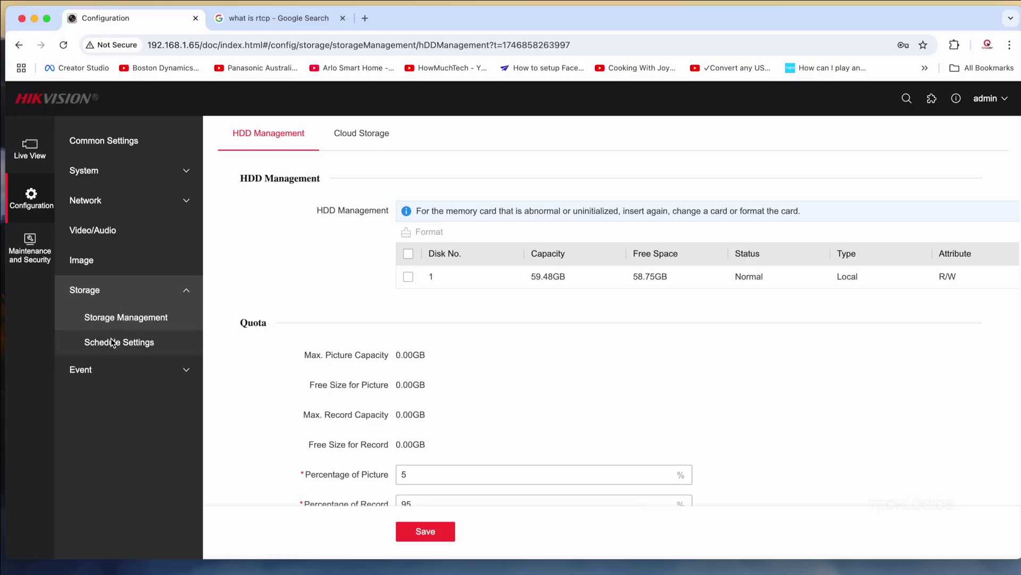
{"action": "left_click", "coordinate": [110, 343]}
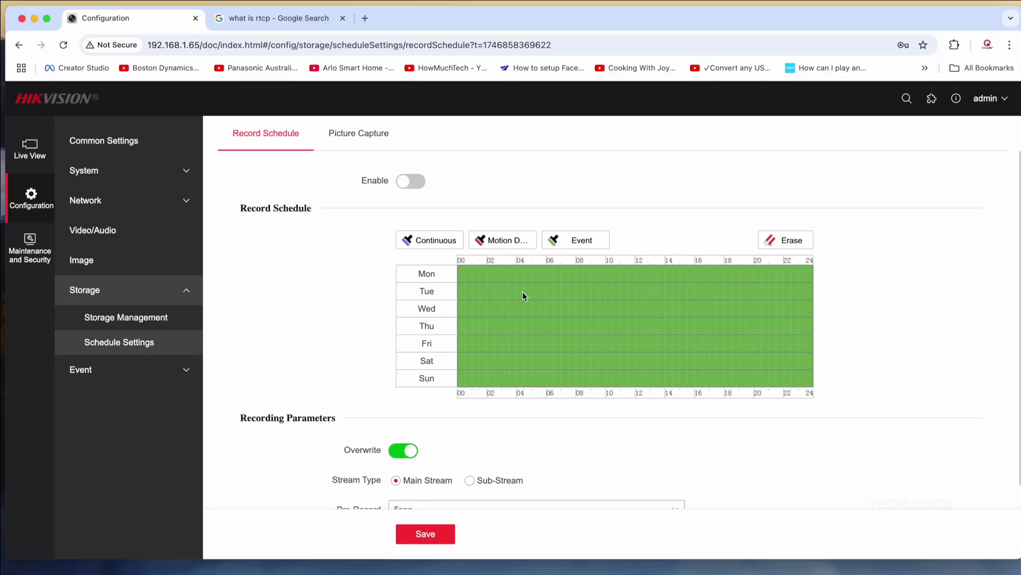
Step: Paint continuous recording across Monday to Sunday, then erase the whole weekly grid back to empty
{"action": "left_click", "coordinate": [427, 245]}
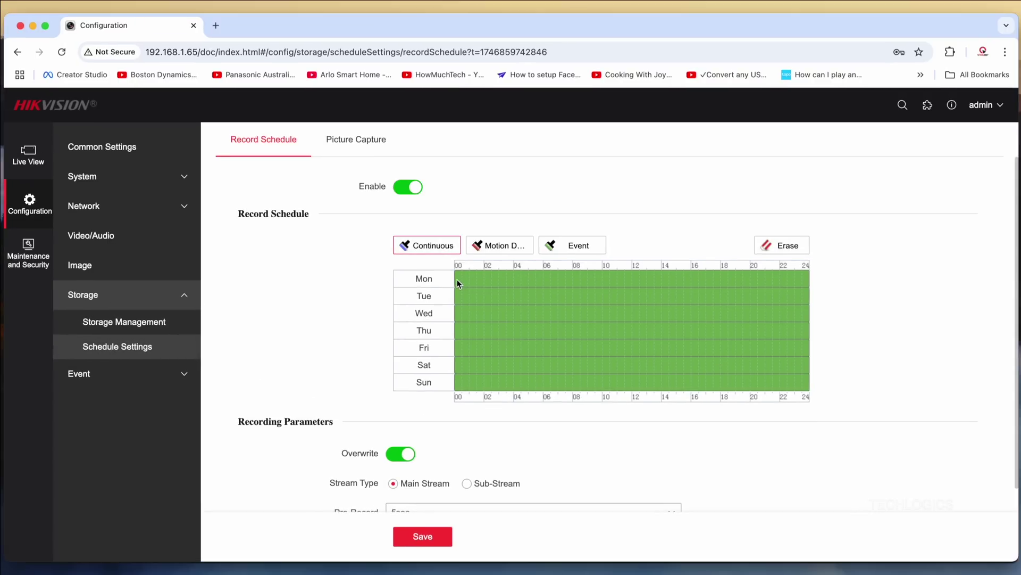
{"action": "left_click_drag", "start_coordinate": [458, 279], "coordinate": [811, 352]}
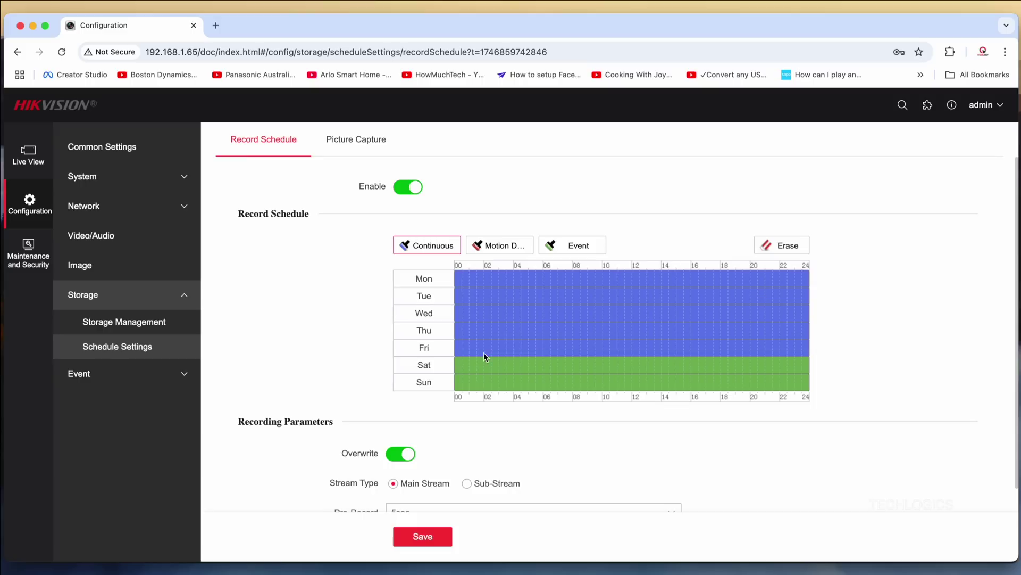
{"action": "left_click_drag", "start_coordinate": [462, 347], "coordinate": [825, 385]}
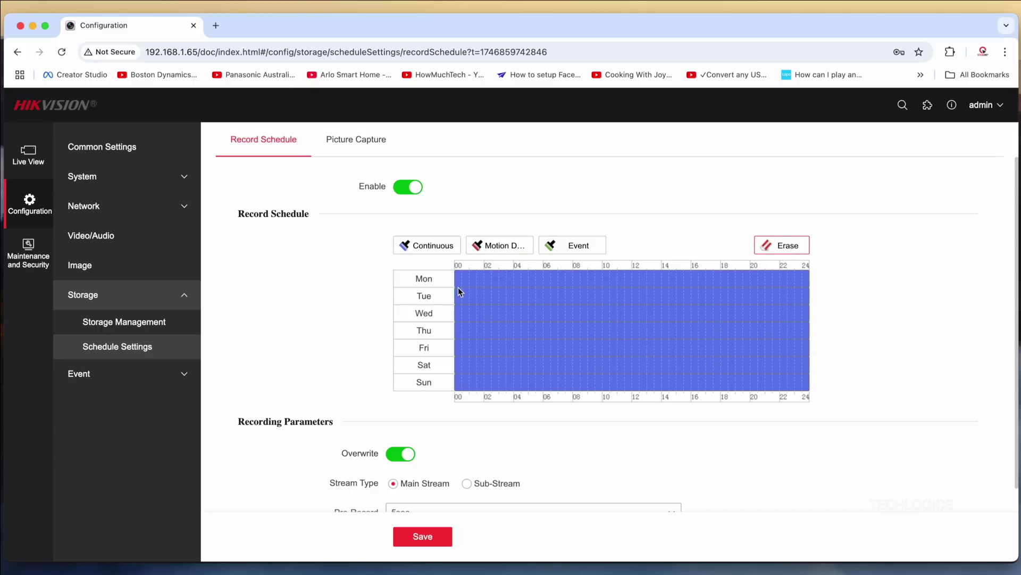
{"action": "left_click_drag", "start_coordinate": [458, 286], "coordinate": [829, 389]}
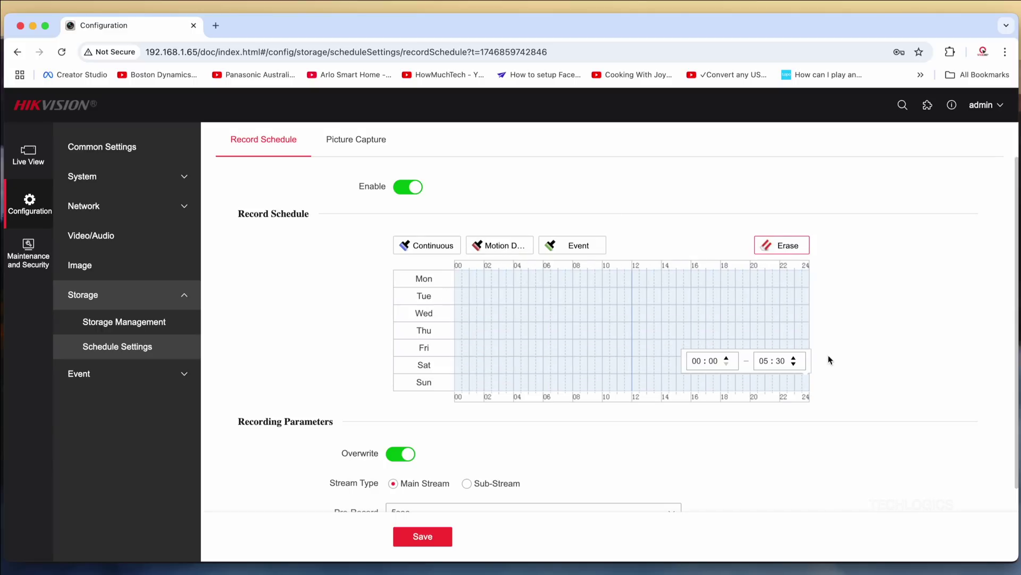
Step: Mark motion-detection recording for Monday 00:00–11:30 and 22:30–24:00, and Tuesday about 05:30–17:30
{"action": "left_click", "coordinate": [496, 250]}
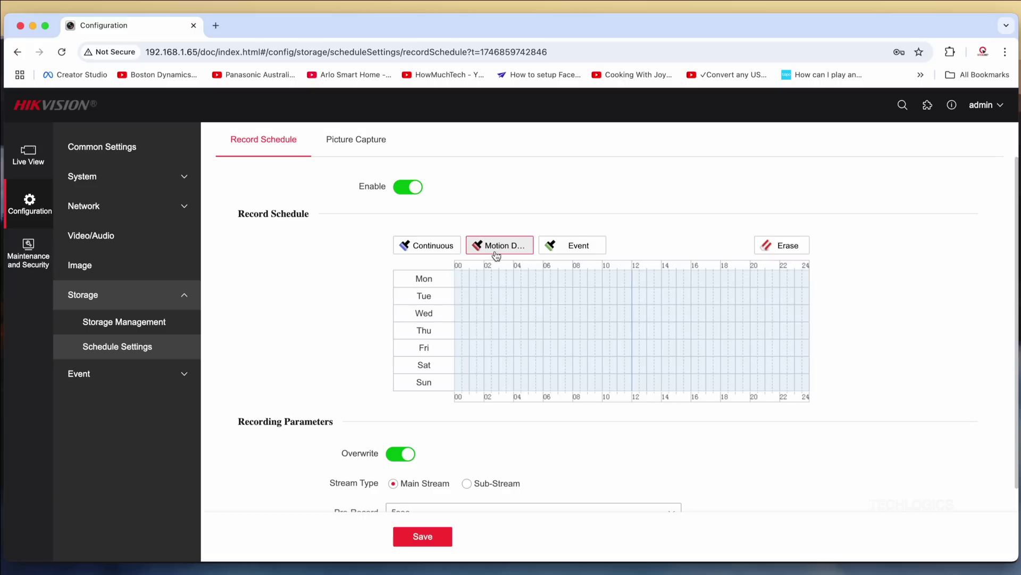
{"action": "left_click_drag", "start_coordinate": [461, 280], "coordinate": [781, 282]}
{"action": "left_click", "coordinate": [407, 246]}
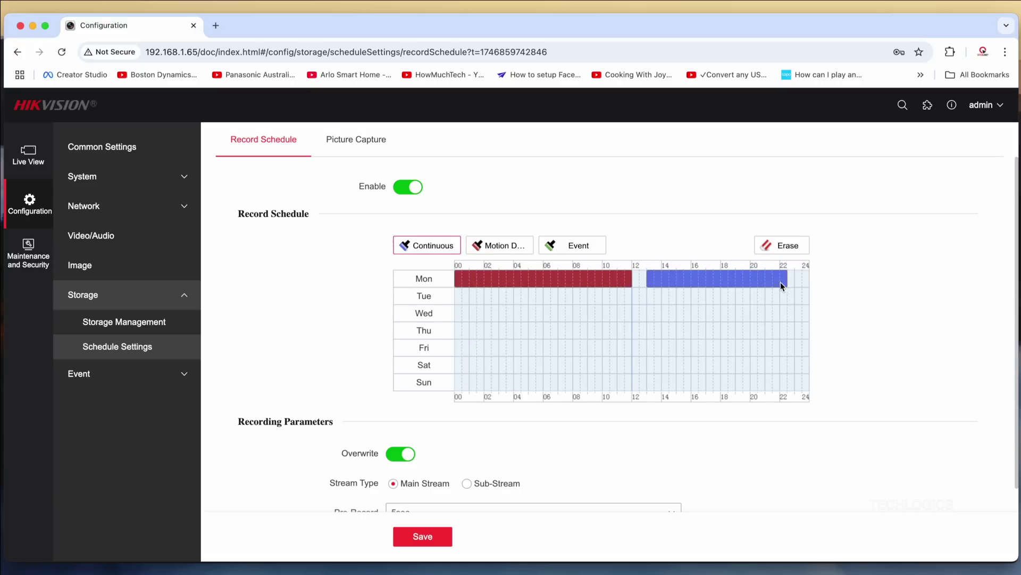
{"action": "left_click", "coordinate": [495, 246]}
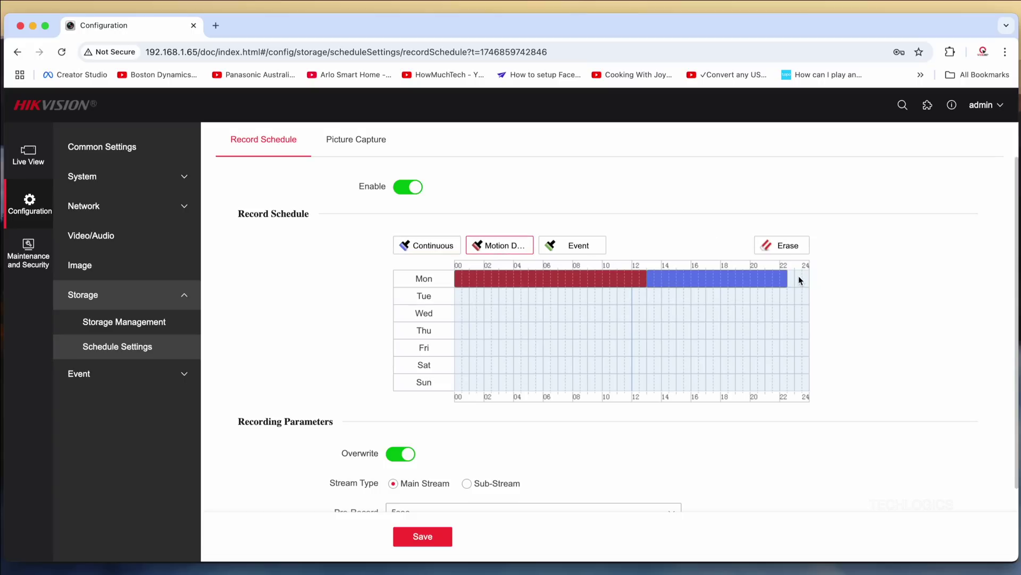
{"action": "left_click_drag", "start_coordinate": [791, 277], "coordinate": [817, 281]}
{"action": "left_click_drag", "start_coordinate": [542, 301], "coordinate": [710, 299]}
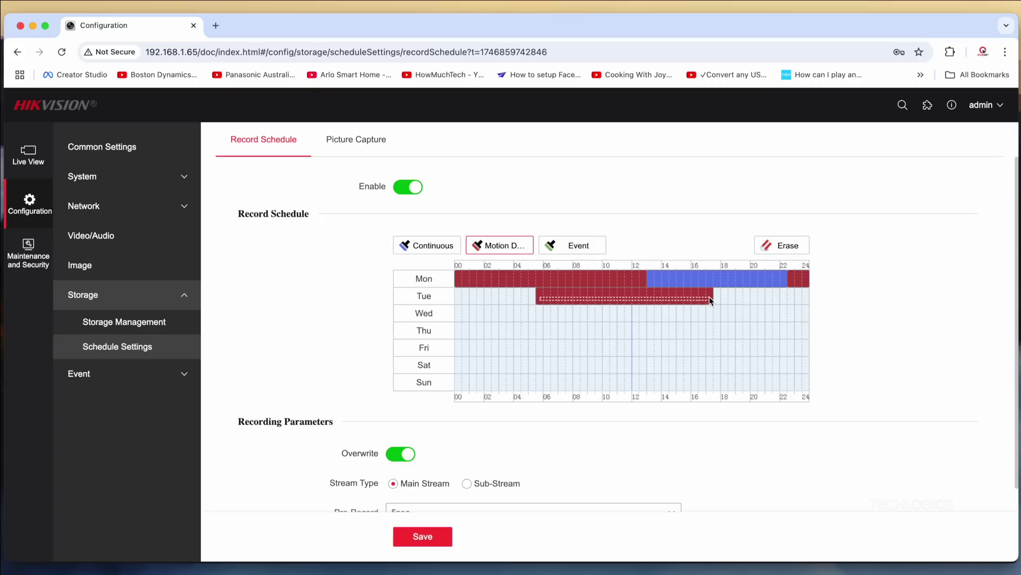
Step: Fill Tuesday evening and Wednesday to Sunday, including late-night gaps, with continuous recording
{"action": "left_click", "coordinate": [426, 245]}
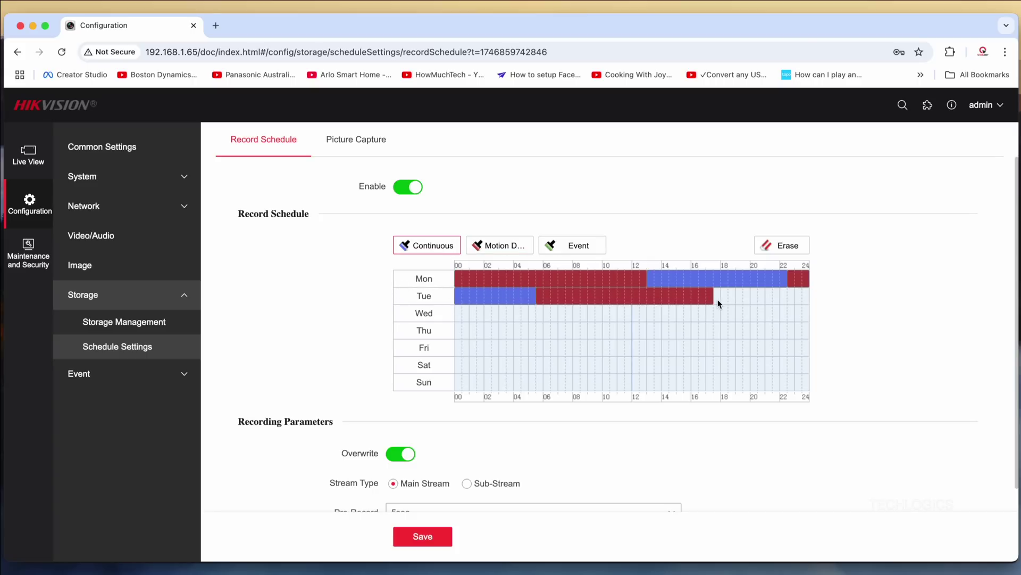
{"action": "mouse_move", "coordinate": [719, 303]}
{"action": "left_mouse_down"}
{"action": "mouse_move", "coordinate": [777, 287]}
{"action": "mouse_move", "coordinate": [803, 296]}
{"action": "mouse_move", "coordinate": [710, 314]}
{"action": "mouse_move", "coordinate": [711, 299]}
{"action": "mouse_move", "coordinate": [811, 302]}
{"action": "mouse_move", "coordinate": [509, 345]}
{"action": "mouse_move", "coordinate": [799, 309]}
{"action": "mouse_move", "coordinate": [717, 311]}
{"action": "left_mouse_up"}
{"action": "left_click_drag", "start_coordinate": [462, 321], "coordinate": [822, 407]}
{"action": "left_click_drag", "start_coordinate": [790, 333], "coordinate": [811, 391]}
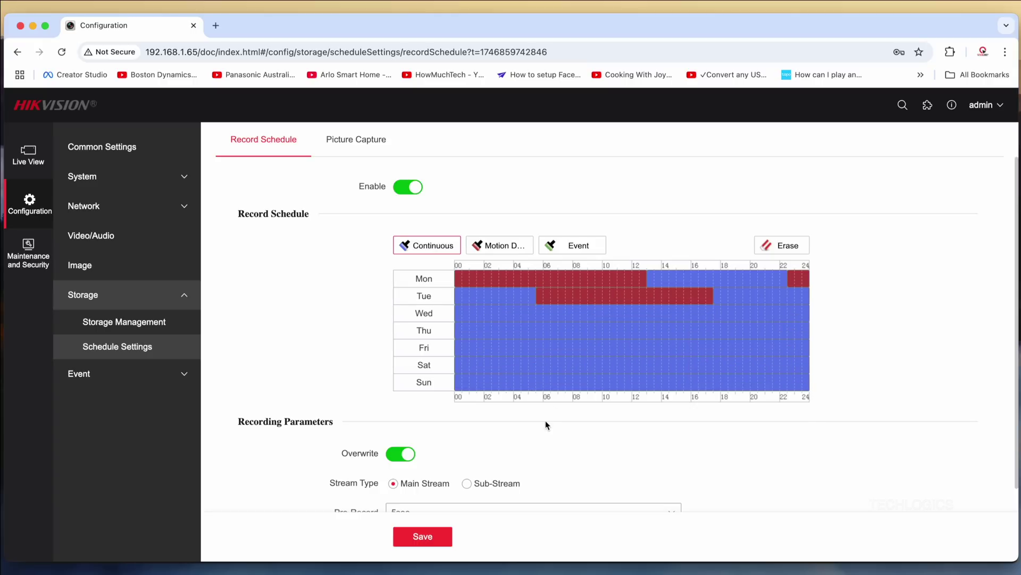
Step: Check Recording Parameters, save the recording schedule, and bring the iVMS-4200 client forward
{"action": "scroll", "coordinate": [433, 465], "scroll_direction": "down", "scroll_amount": 2}
{"action": "scroll", "coordinate": [439, 464], "scroll_direction": "up", "scroll_amount": 2}
{"action": "scroll", "coordinate": [439, 464], "scroll_direction": "down", "scroll_amount": 3}
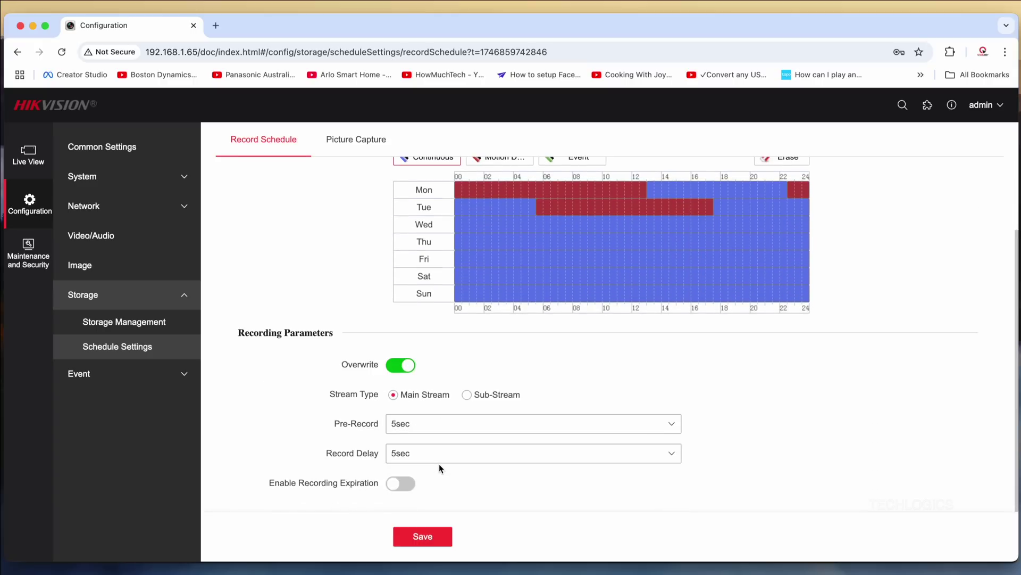
{"action": "scroll", "coordinate": [439, 464], "scroll_direction": "up", "scroll_amount": 3}
{"action": "scroll", "coordinate": [430, 458], "scroll_direction": "down", "scroll_amount": 3}
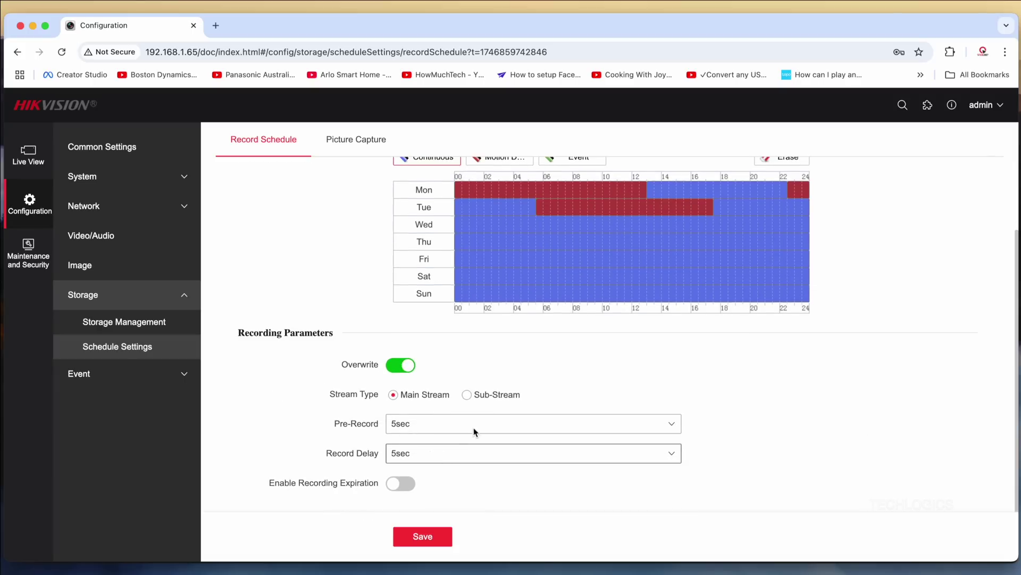
{"action": "scroll", "coordinate": [426, 364], "scroll_direction": "up", "scroll_amount": 3}
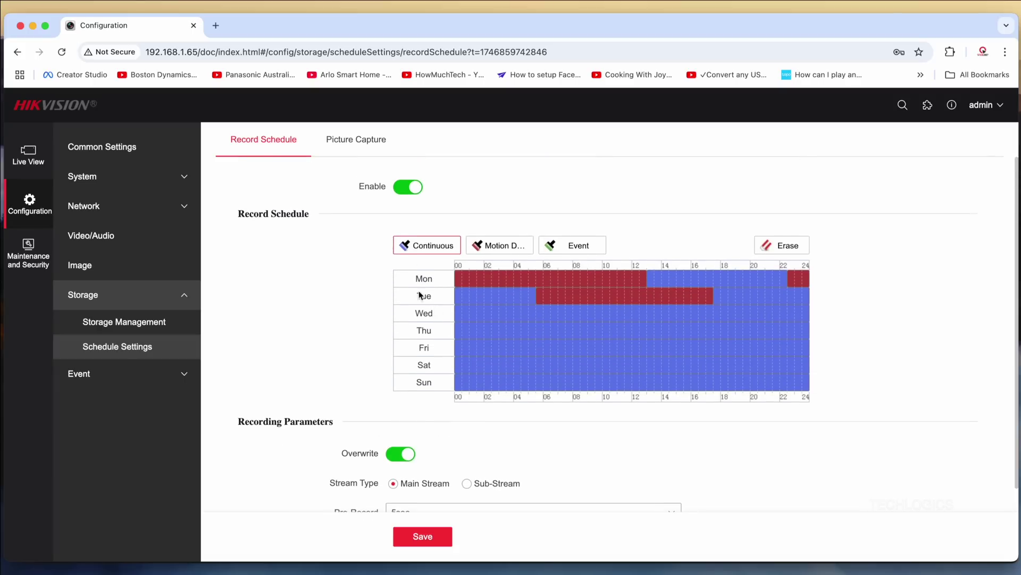
{"action": "left_click", "coordinate": [426, 537]}
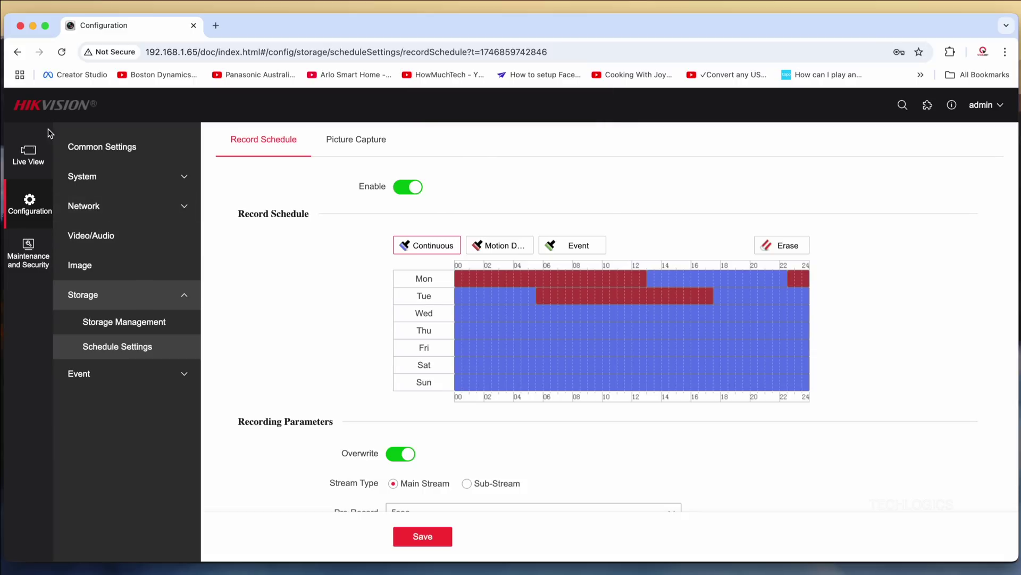
{"action": "left_click", "coordinate": [20, 26]}
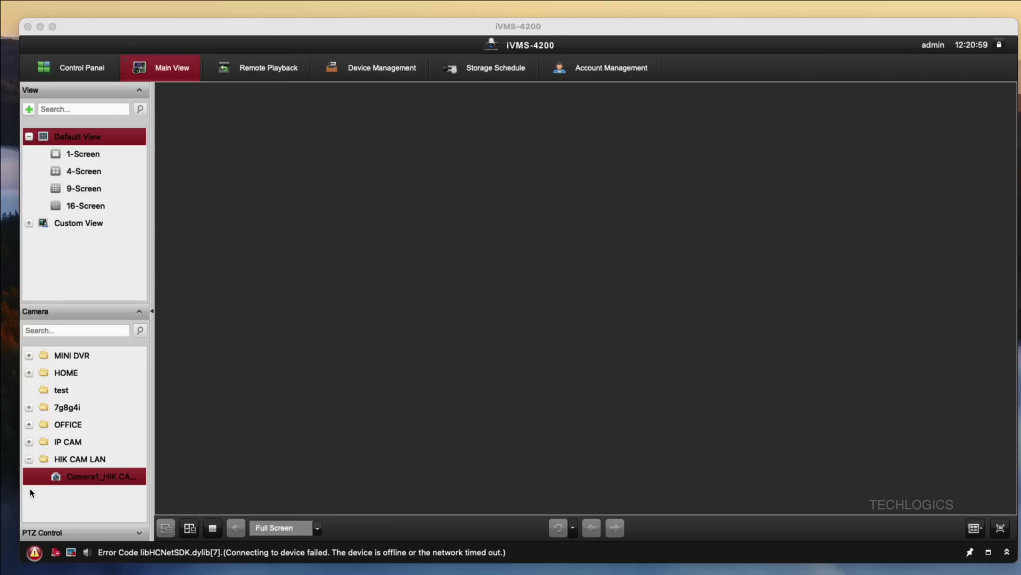
{"action": "double_click", "coordinate": [80, 475]}
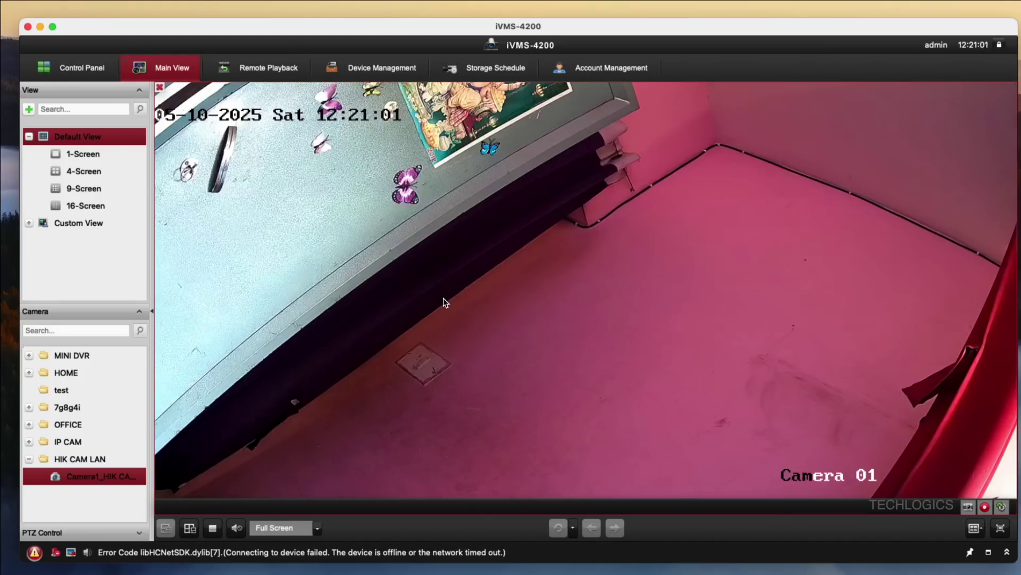
{"action": "right_click", "coordinate": [489, 206]}
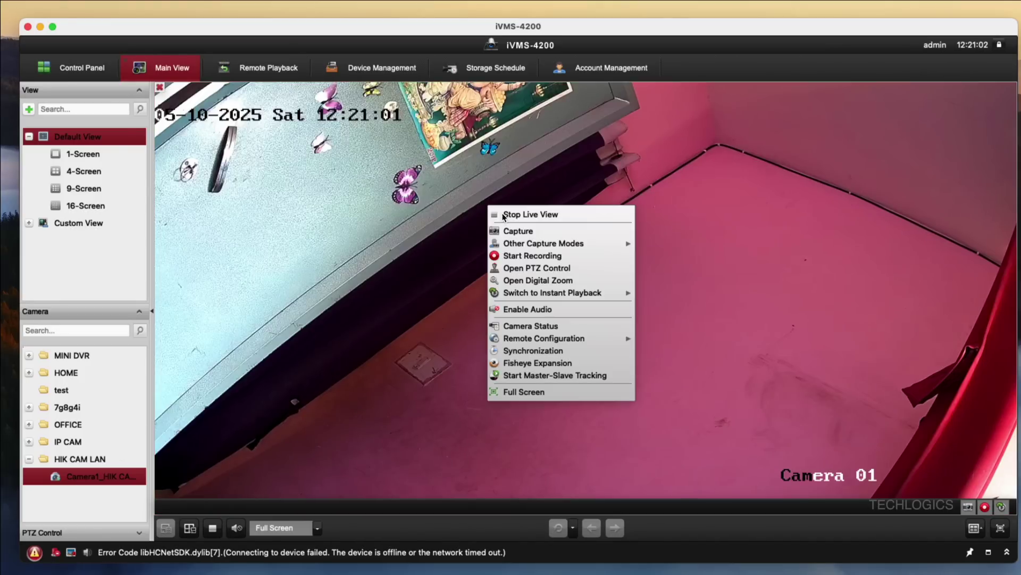
{"action": "left_click", "coordinate": [640, 288]}
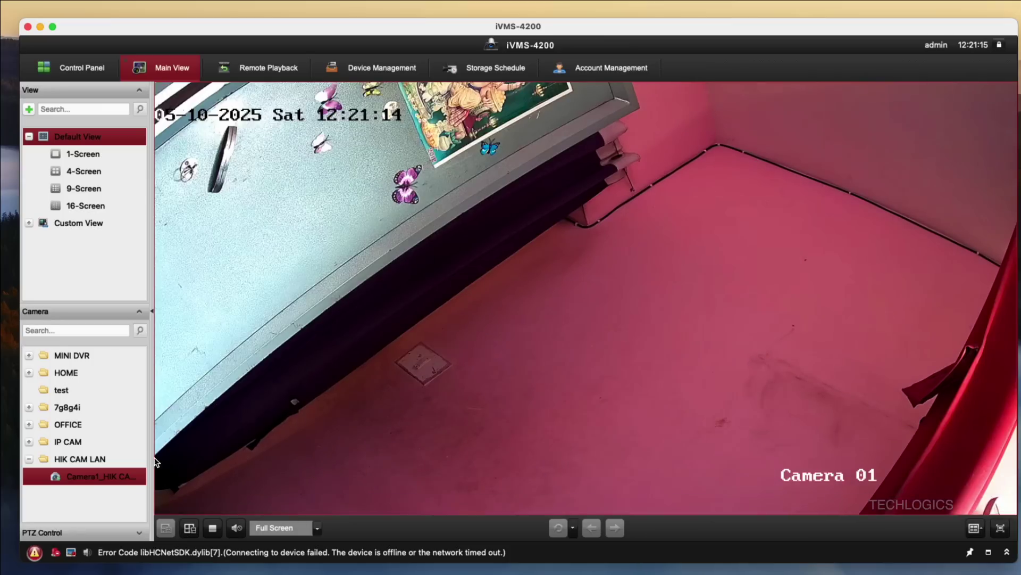
{"action": "left_click", "coordinate": [213, 528]}
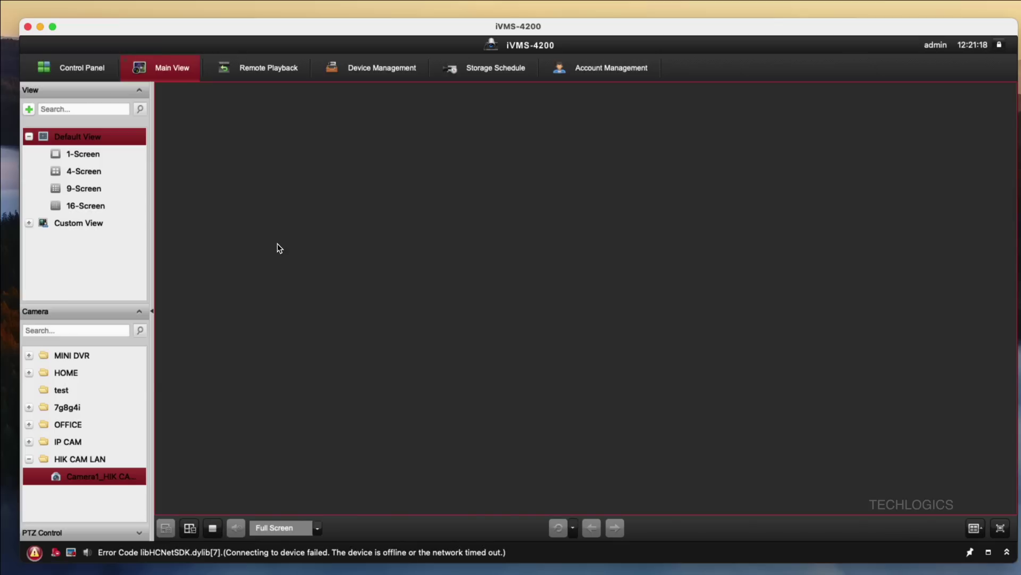
Step: In Remote Playback, search Camera1_HIK CAM LAN's recordings for 2025/05/10 and play the found file
{"action": "left_click", "coordinate": [254, 77]}
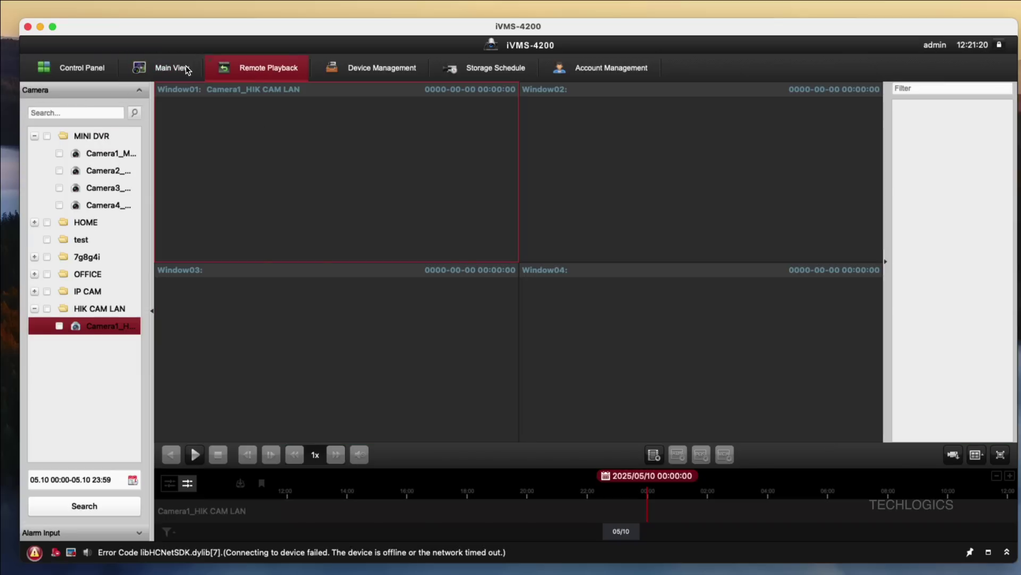
{"action": "left_click", "coordinate": [85, 68]}
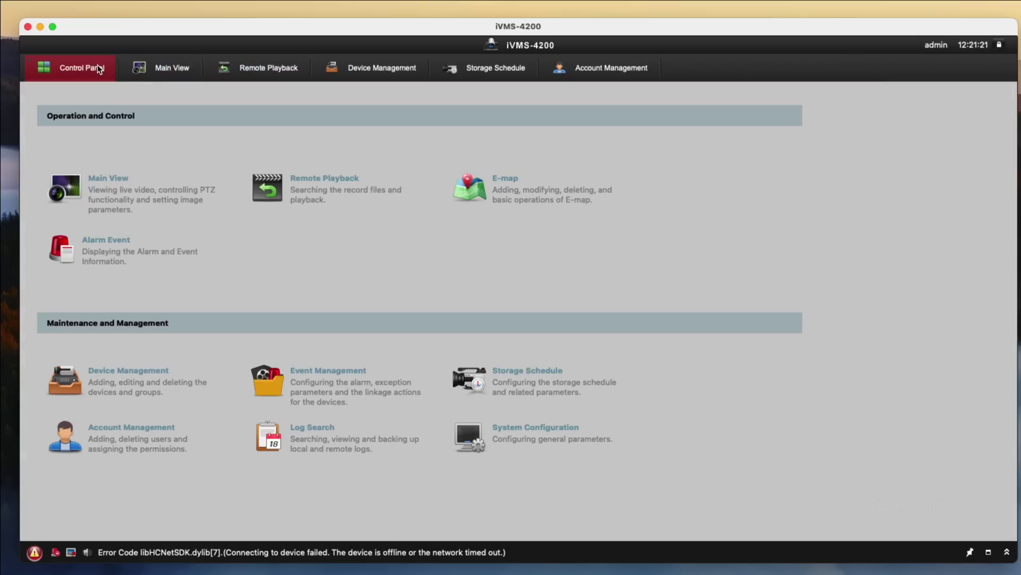
{"action": "left_click", "coordinate": [346, 188]}
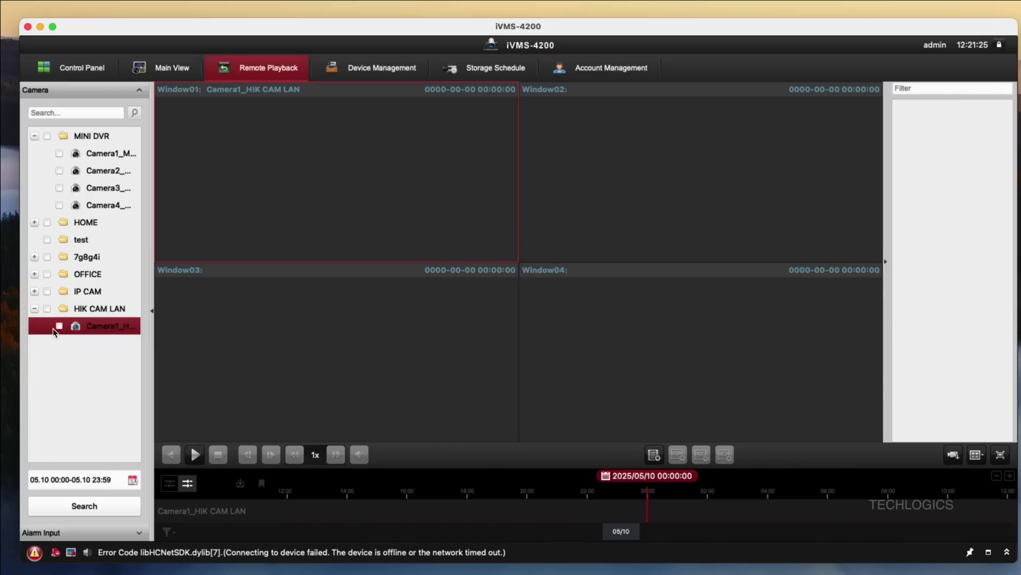
{"action": "left_click", "coordinate": [129, 480]}
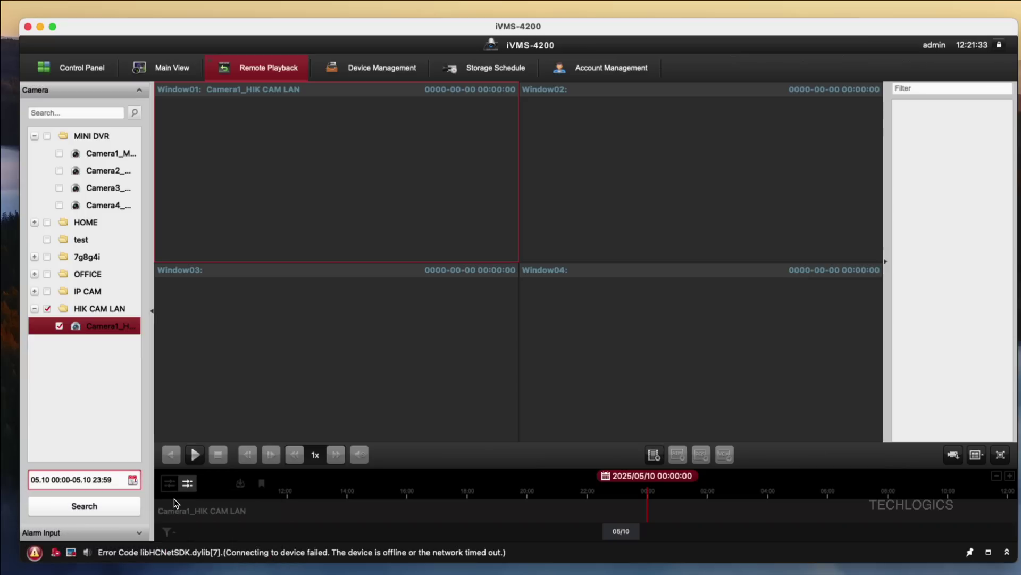
{"action": "left_click", "coordinate": [122, 506]}
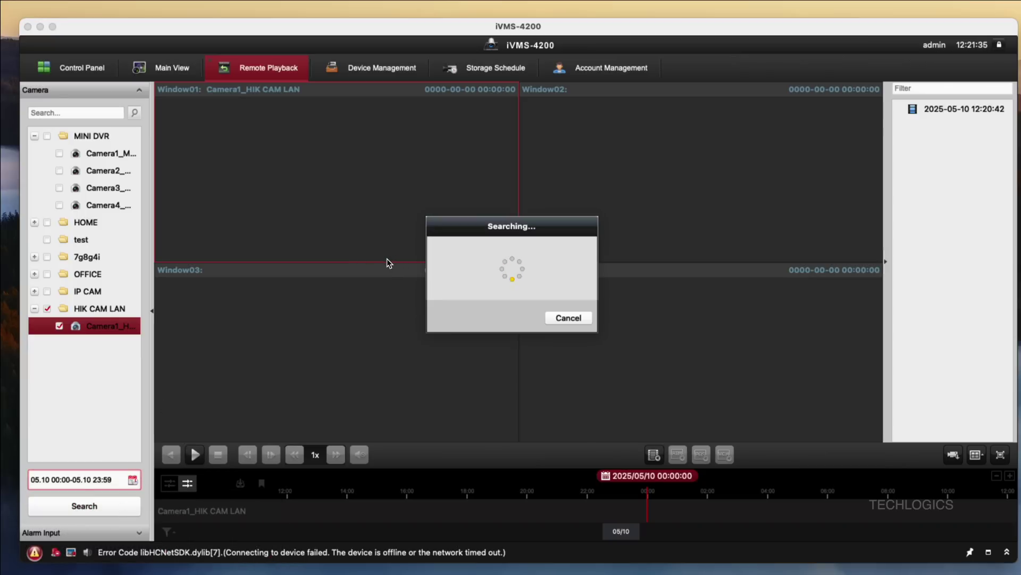
{"action": "double_click", "coordinate": [425, 236]}
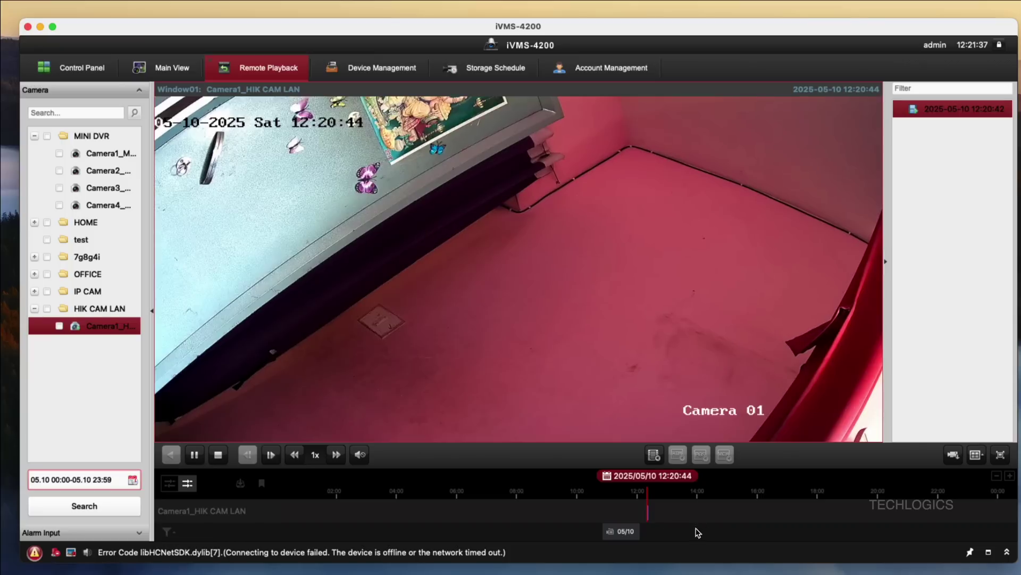
Step: Zoom the timeline to minutes, jump to about 12:21, stop playback and quit iVMS-4200
{"action": "left_click", "coordinate": [1010, 475]}
{"action": "left_click", "coordinate": [1009, 475]}
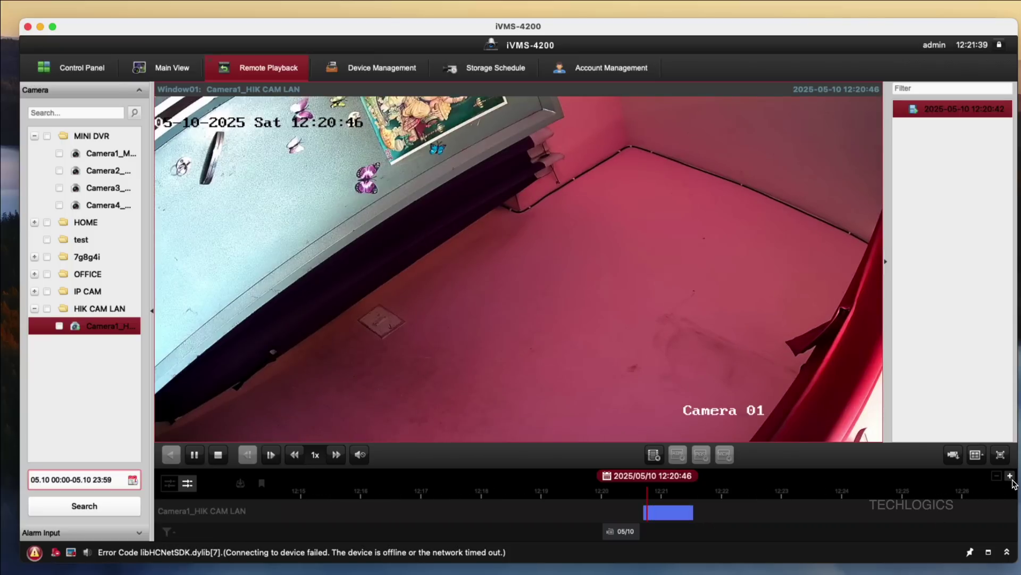
{"action": "left_click", "coordinate": [669, 504]}
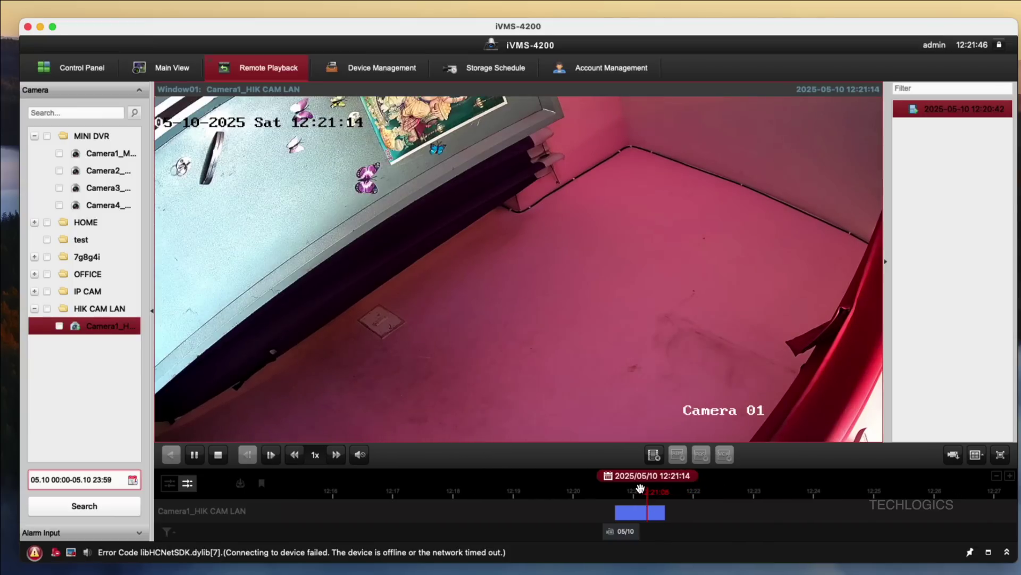
{"action": "left_click", "coordinate": [218, 454]}
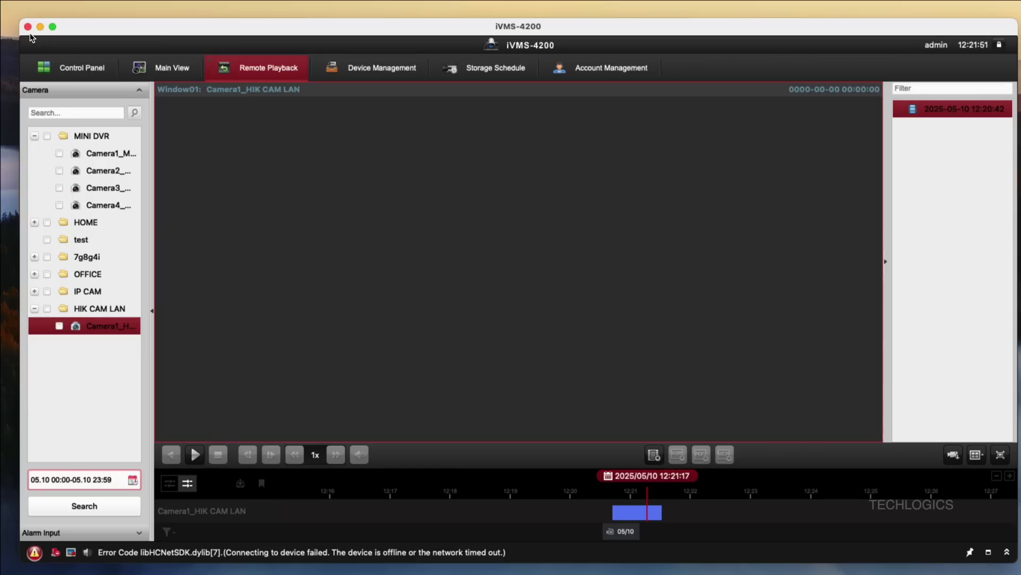
{"action": "left_click", "coordinate": [28, 27]}
{"action": "left_click", "coordinate": [512, 315]}
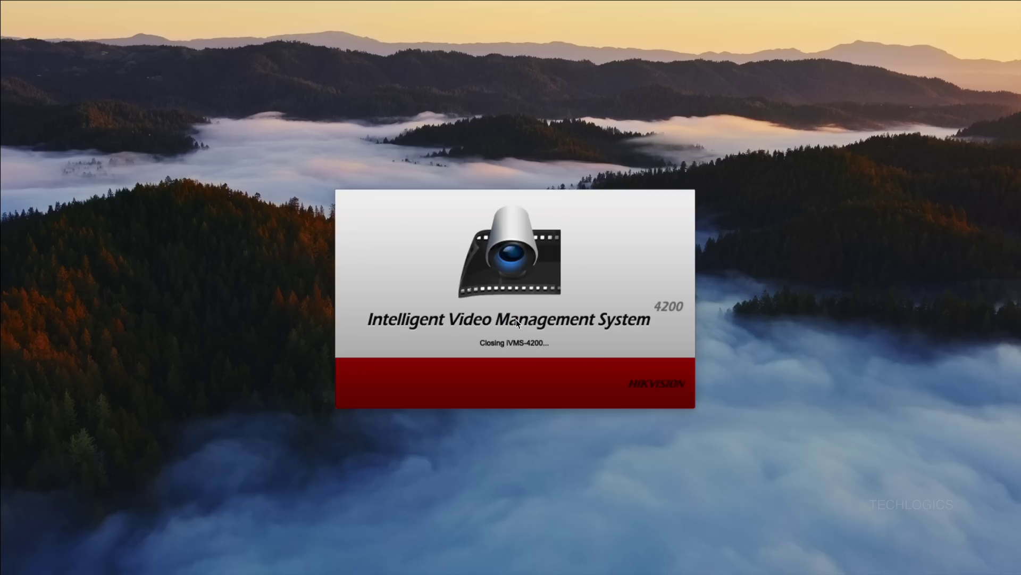